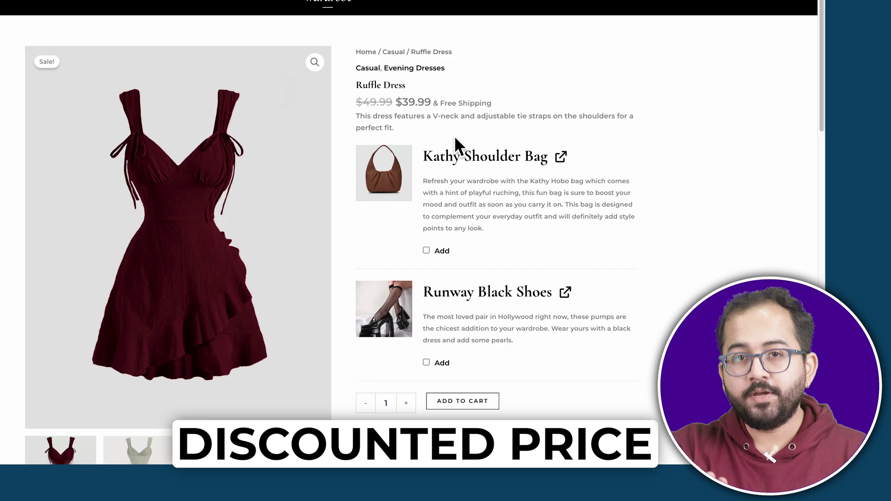
- Add the Ruffle Dress with the Kathy Shoulder Bag add-on to the cart, then remove the first Ruffle Dress row
{"action": "scroll", "coordinate": [436, 134], "scroll_direction": "down", "scroll_amount": 3}
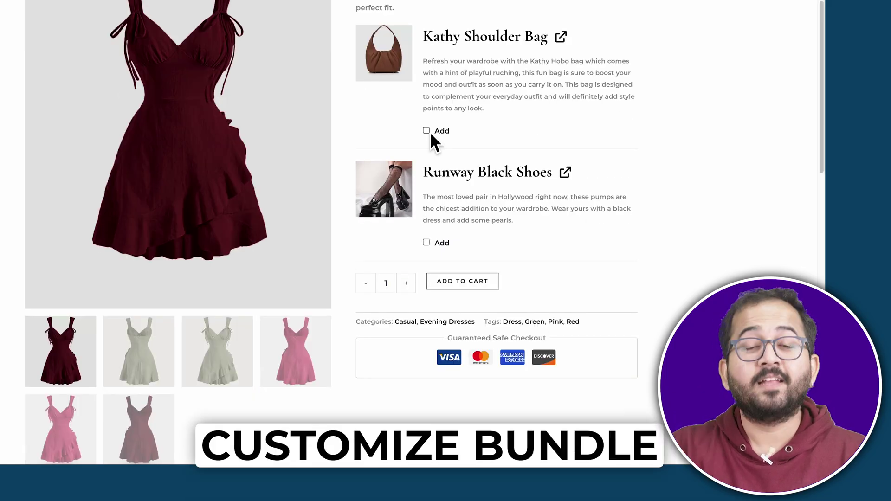
{"action": "left_click", "coordinate": [426, 131]}
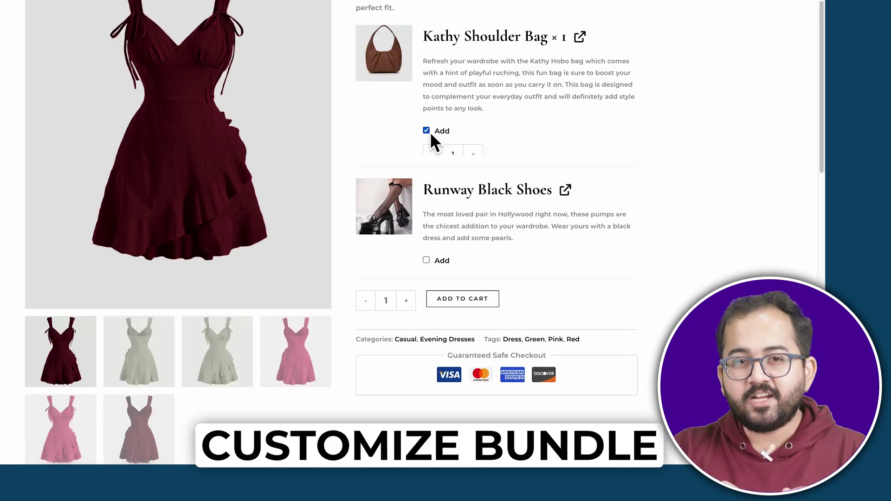
{"action": "scroll", "coordinate": [473, 271], "scroll_direction": "down", "scroll_amount": 2}
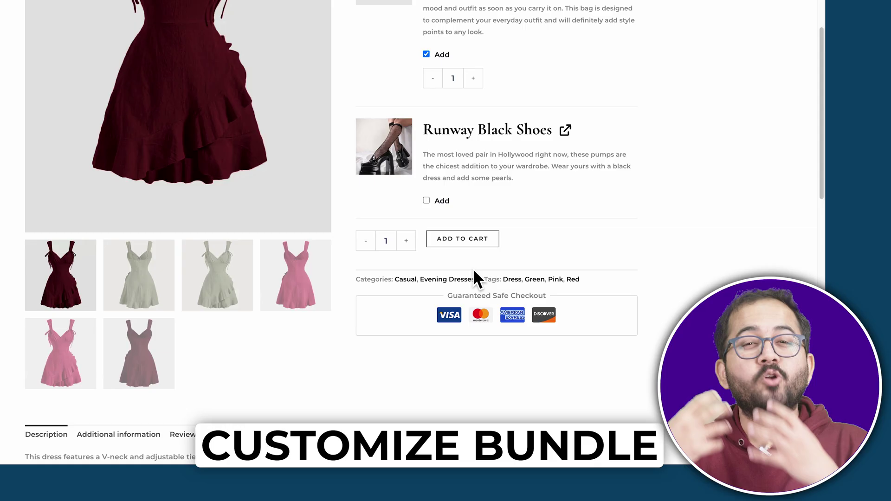
{"action": "left_click", "coordinate": [465, 239]}
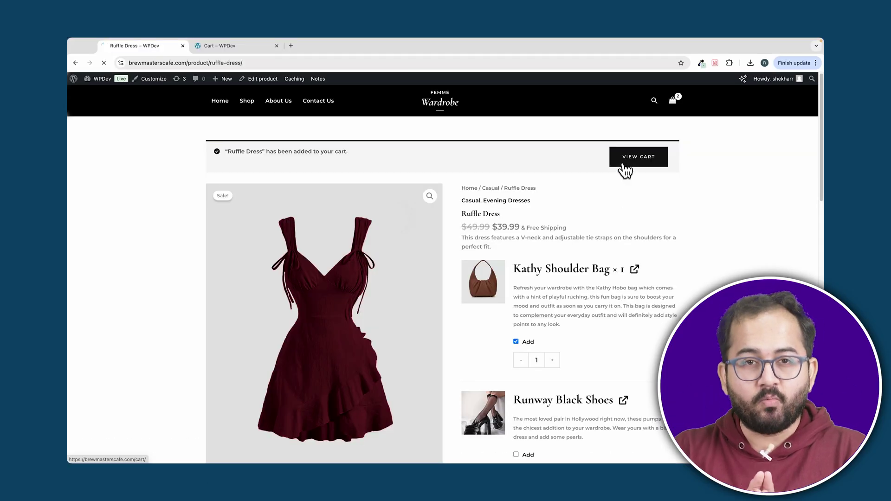
{"action": "left_click", "coordinate": [624, 168]}
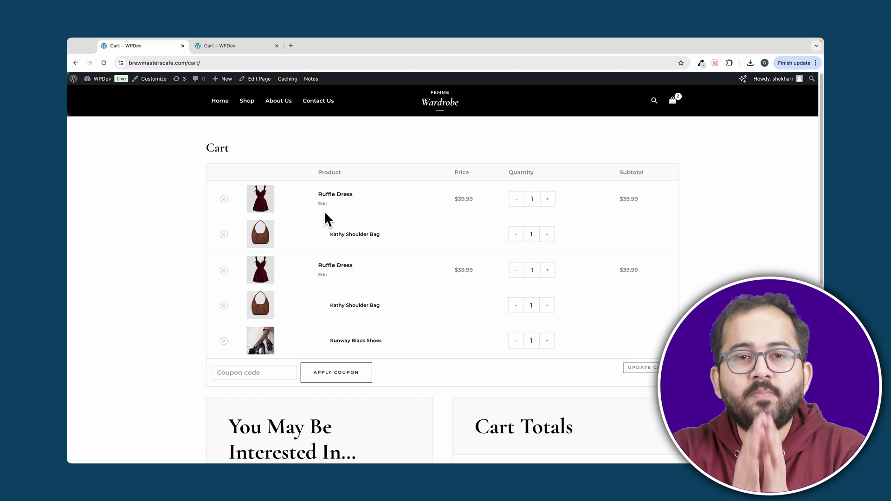
{"action": "left_click", "coordinate": [222, 200]}
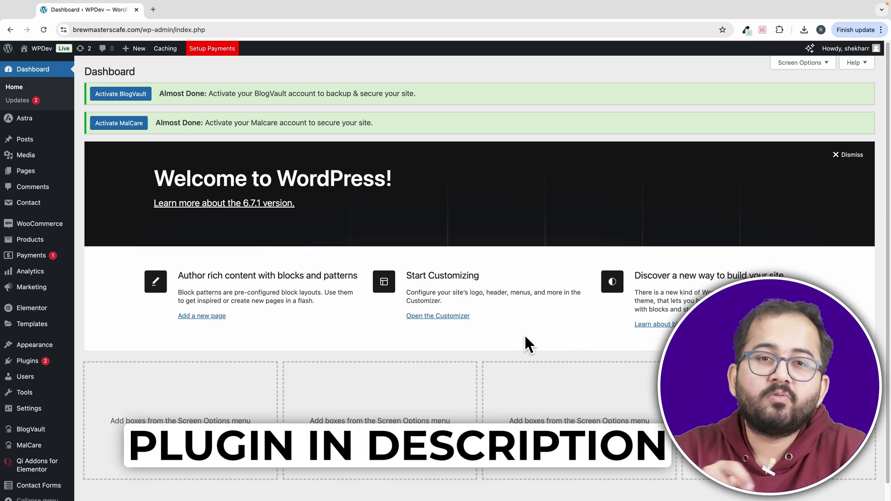
- Upload and install the bundles plugin from woocommerce-product-bundles.zip
{"action": "mouse_move", "coordinate": [40, 364]}
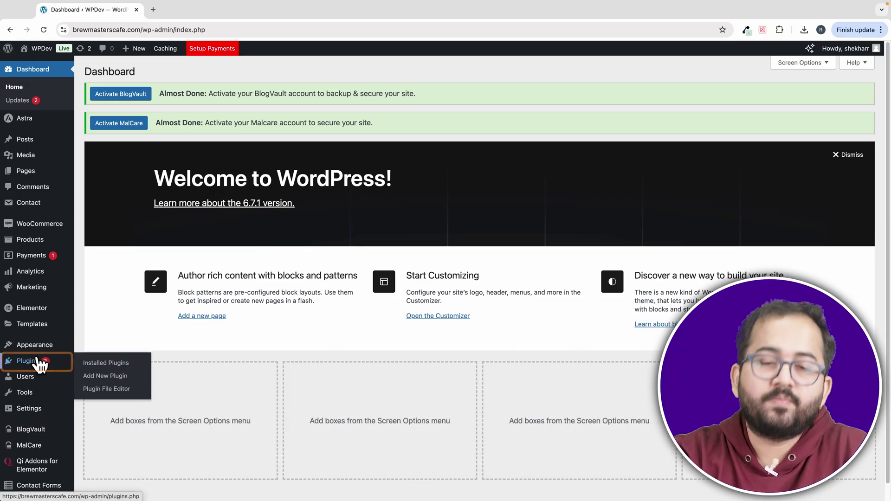
{"action": "left_click", "coordinate": [104, 376]}
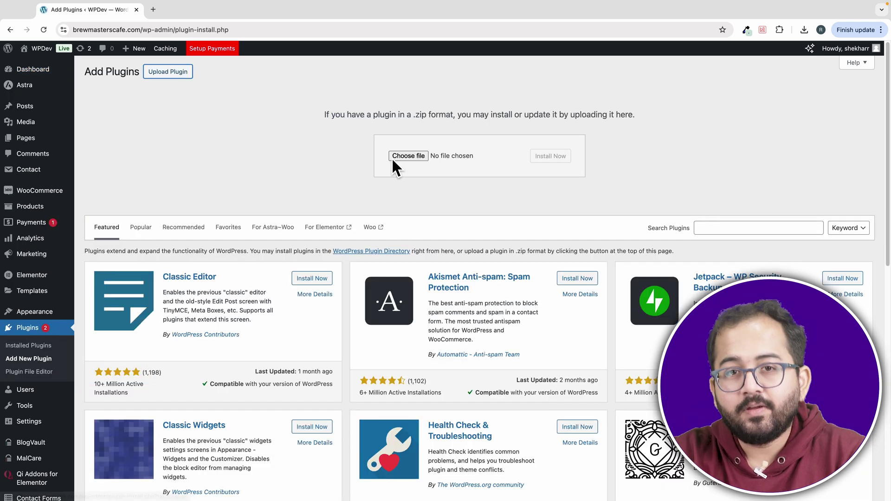
{"action": "left_click", "coordinate": [398, 156]}
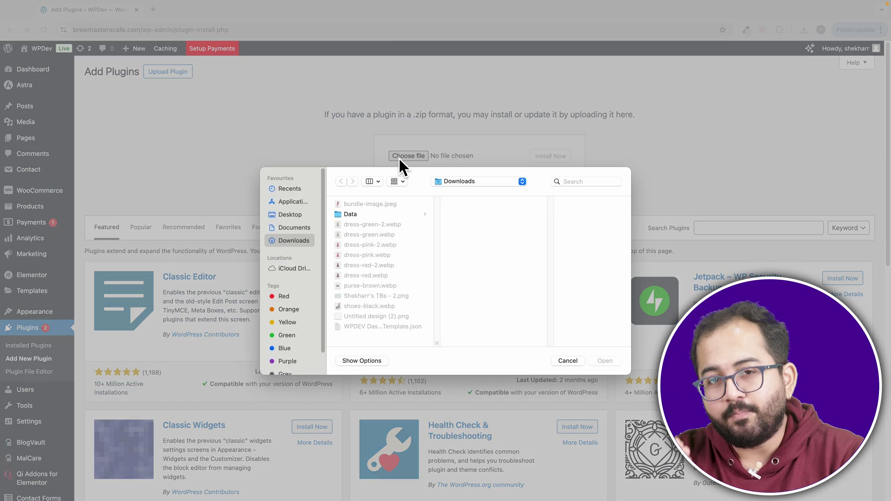
{"action": "left_click", "coordinate": [382, 327]}
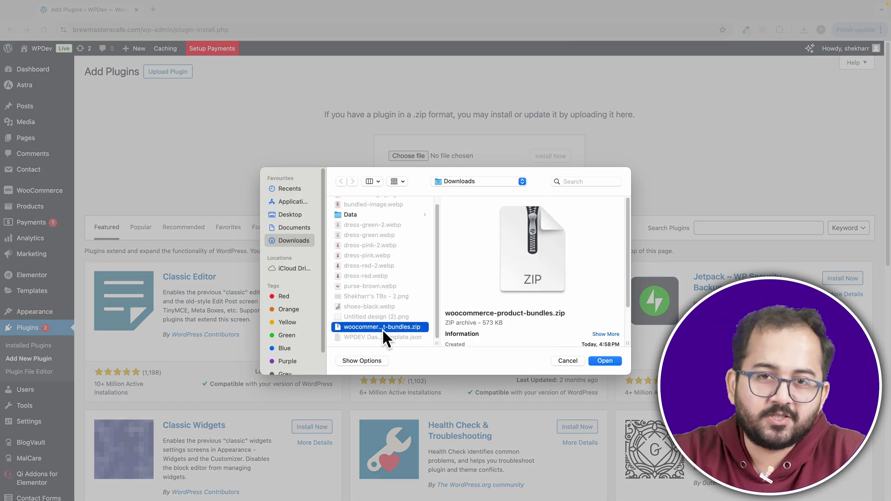
{"action": "left_click", "coordinate": [619, 363]}
{"action": "left_click", "coordinate": [550, 157]}
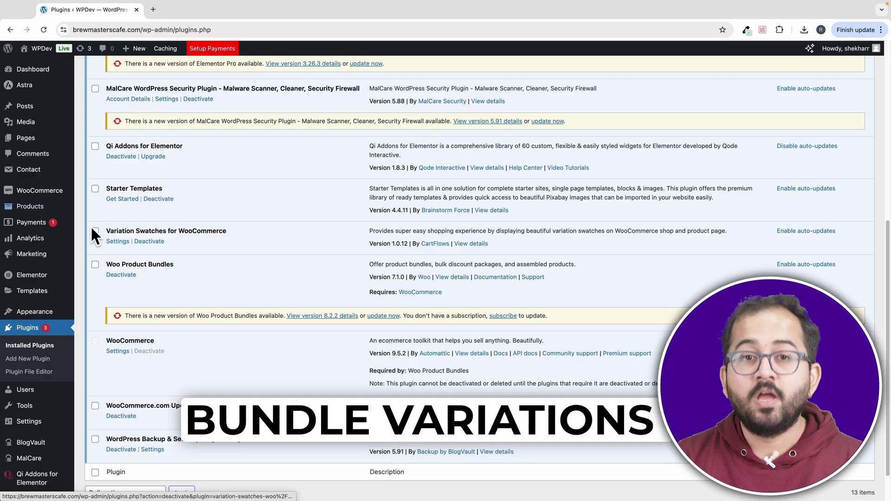
{"action": "mouse_move", "coordinate": [65, 212]}
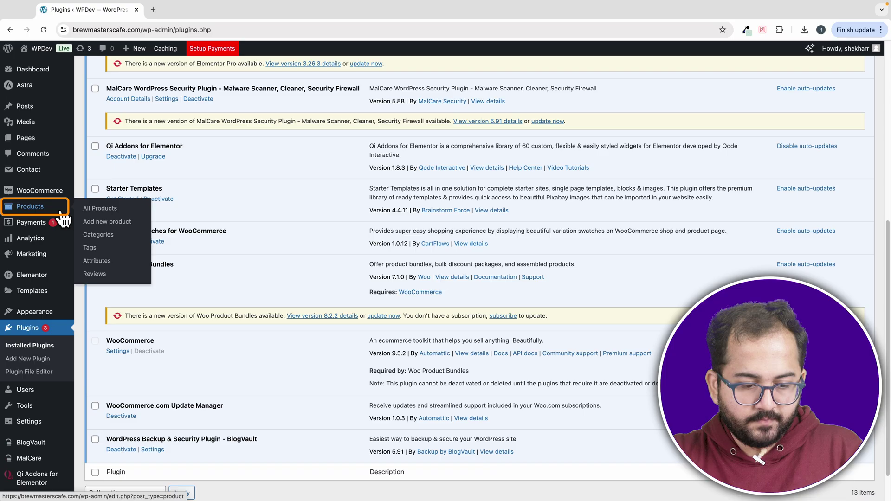
- Create a product titled 'Dress Bundle' with a description listing Ruffle Dress, Platform Shoes and Shoulder Bag
{"action": "left_click", "coordinate": [120, 222]}
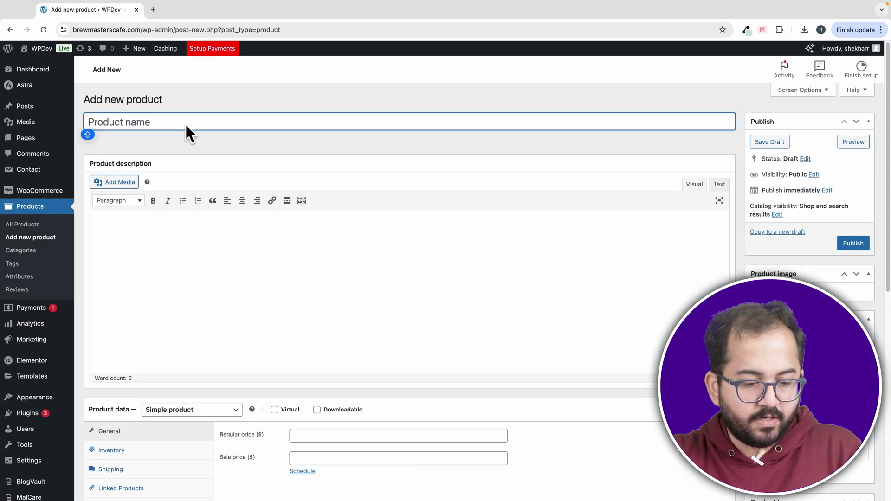
{"action": "type", "text": "D"}
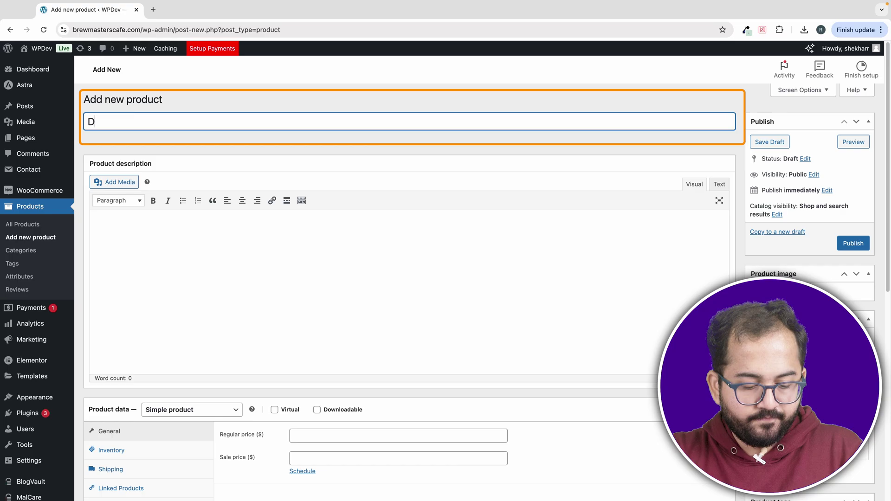
{"action": "type", "text": "ress Bundle"}
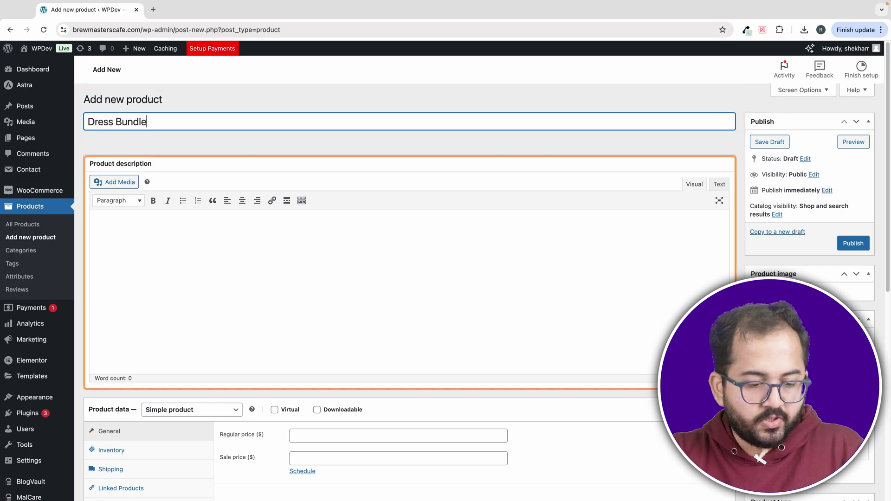
{"action": "left_click", "coordinate": [199, 256]}
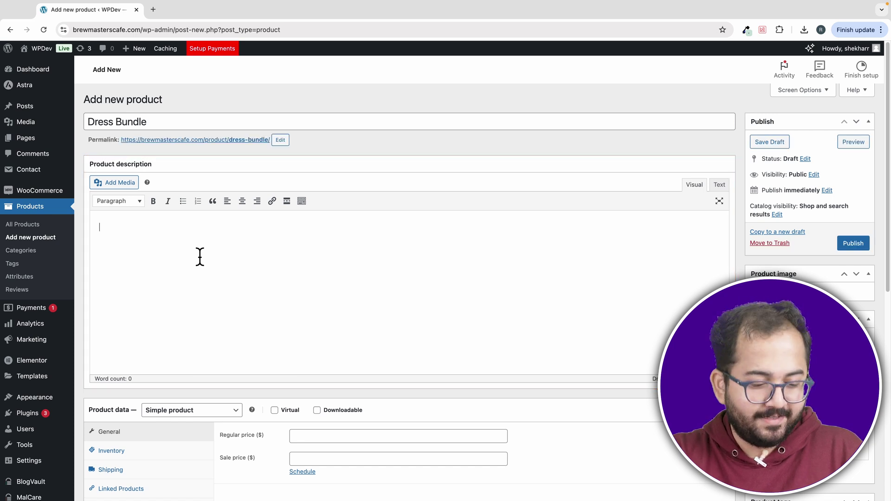
{"action": "type", "text": "This bundle contains three products:  1) Ruffle Dress 2) Platform Shoes 3) Shoulder Bag"}
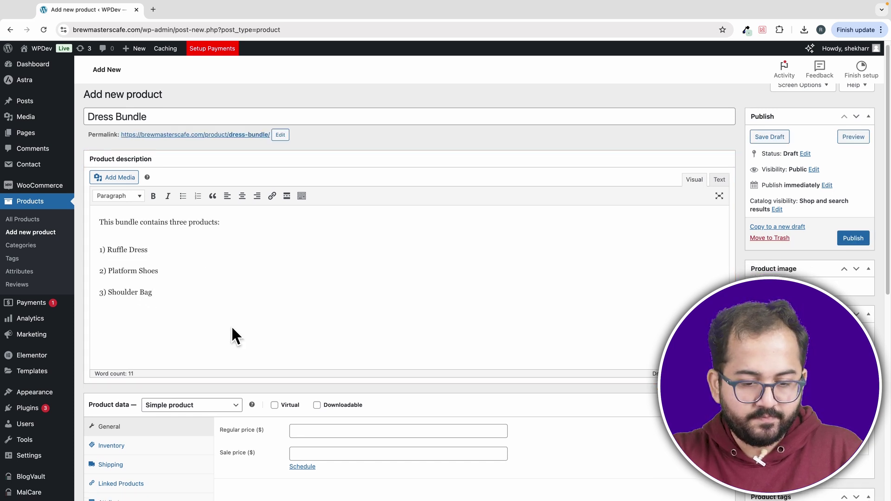
{"action": "scroll", "coordinate": [231, 324], "scroll_direction": "down", "scroll_amount": 3}
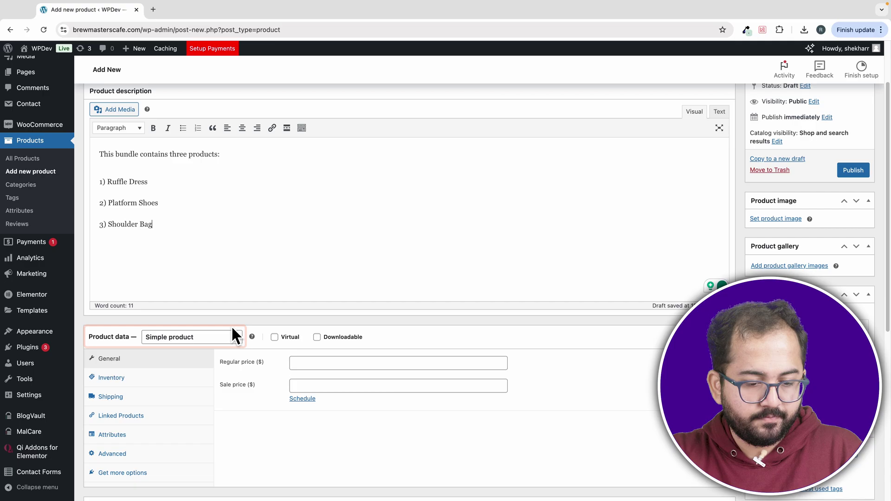
- Make it a Product bundle and set the uploaded bundled-image.webp as its product image
{"action": "left_click", "coordinate": [222, 338]}
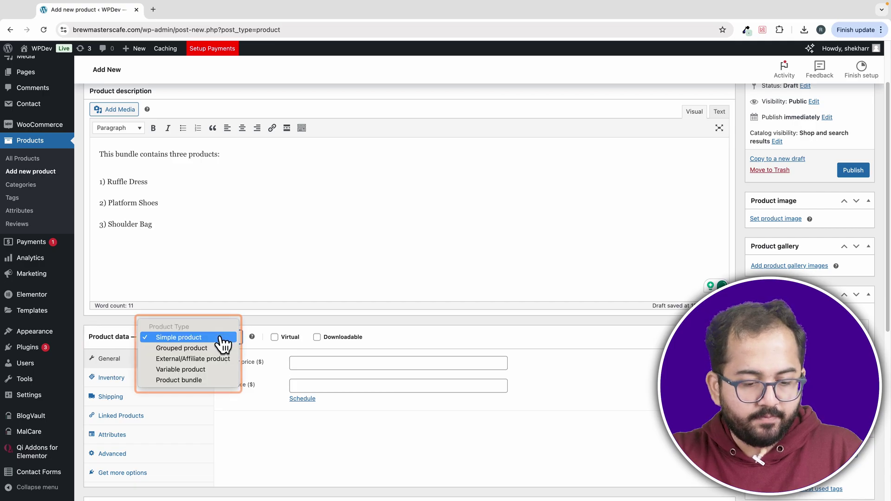
{"action": "left_click", "coordinate": [201, 381]}
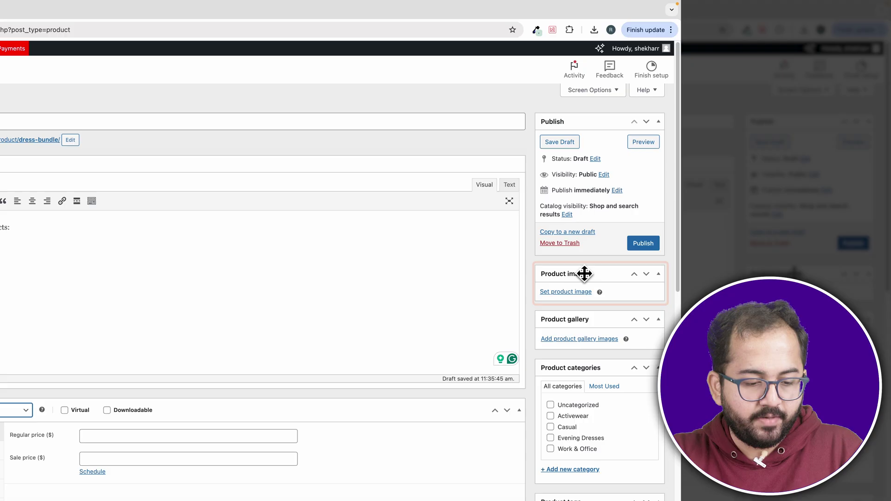
{"action": "left_click", "coordinate": [573, 294]}
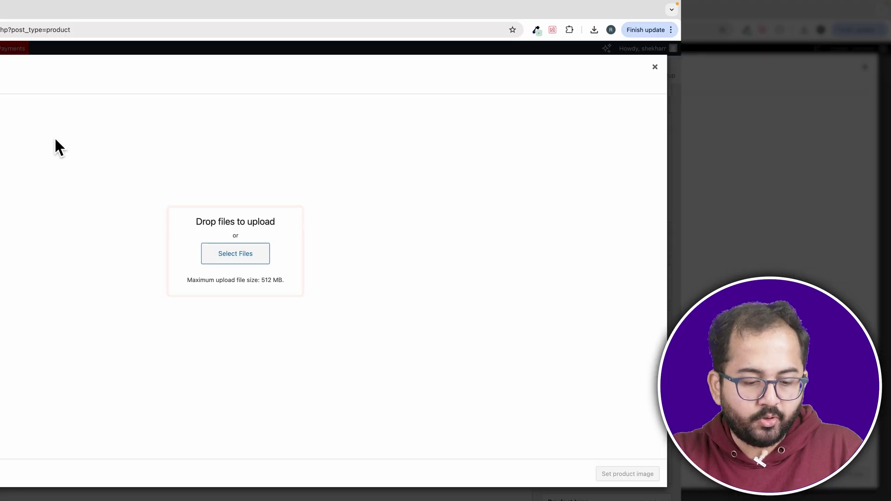
{"action": "left_click", "coordinate": [222, 253]}
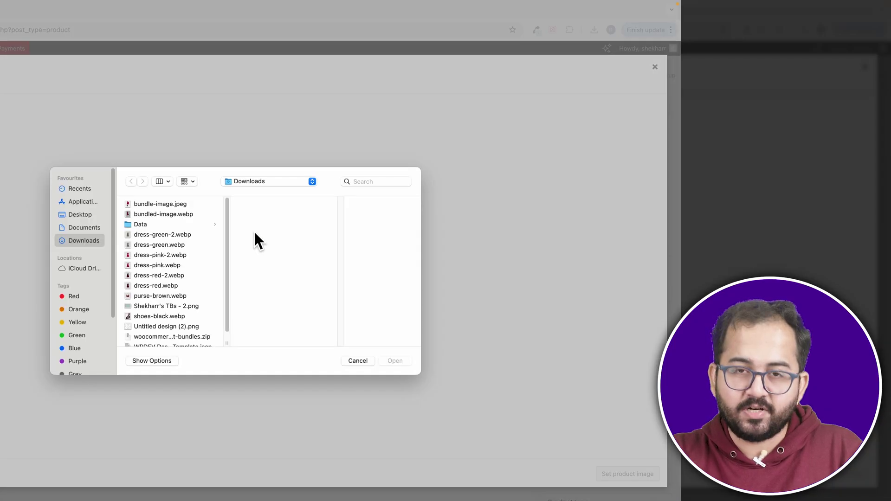
{"action": "left_click", "coordinate": [200, 214]}
{"action": "left_click", "coordinate": [395, 361]}
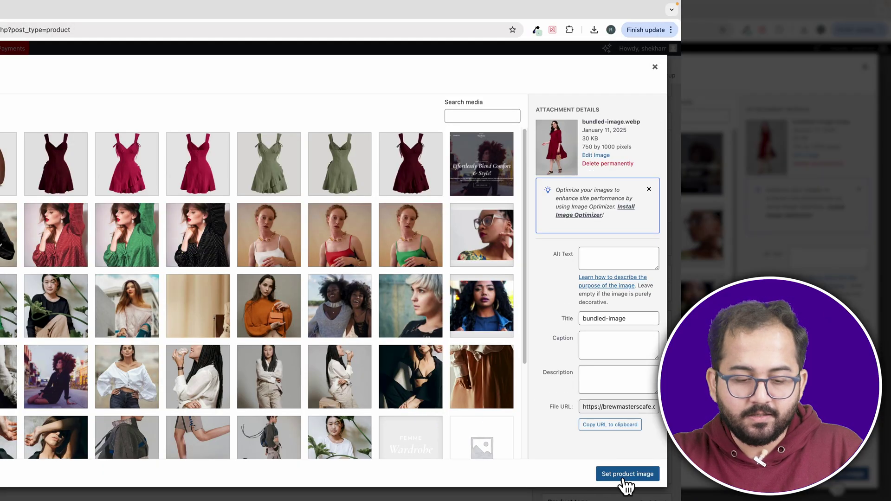
{"action": "left_click", "coordinate": [624, 475]}
- Add dress, shoe and bag gallery photos, tick Casual, and tag it red, brown, black, purse, bag
{"action": "scroll", "coordinate": [599, 395], "scroll_direction": "down", "scroll_amount": 2}
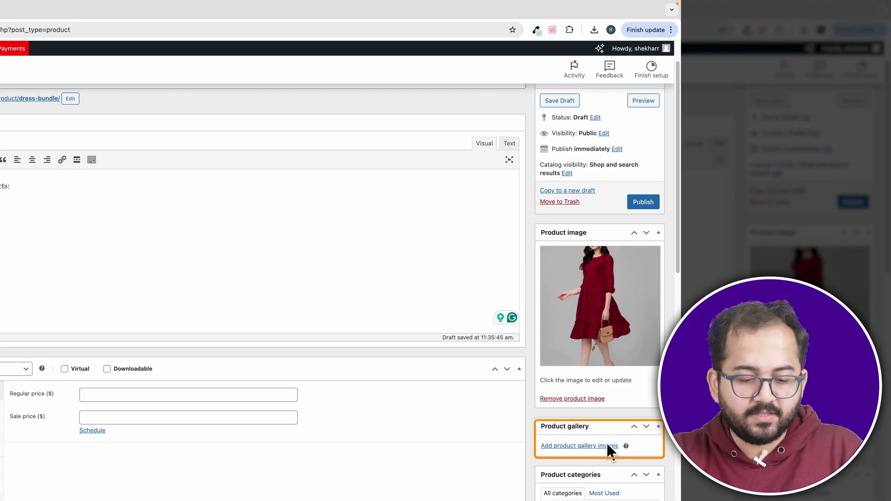
{"action": "left_click", "coordinate": [606, 442]}
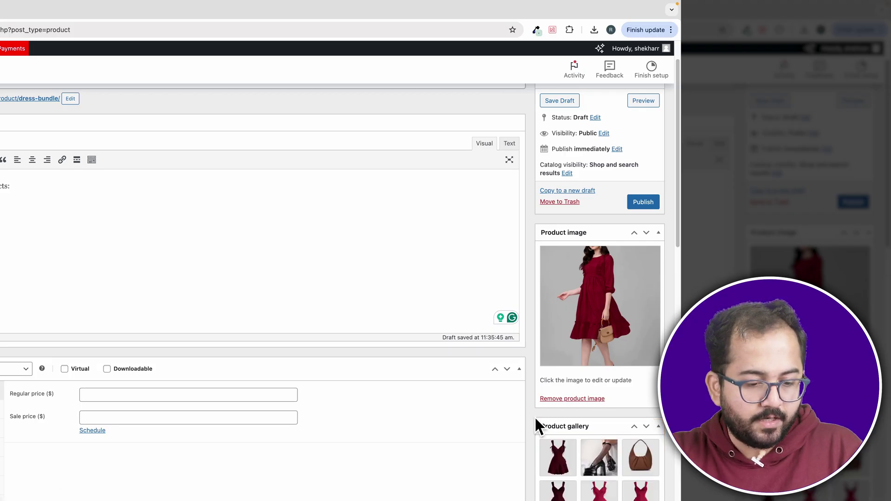
{"action": "scroll", "coordinate": [504, 410], "scroll_direction": "down", "scroll_amount": 3}
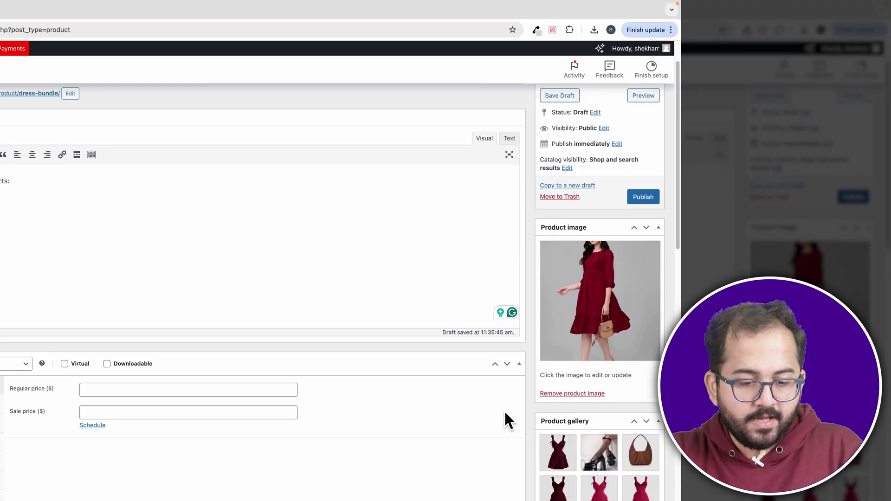
{"action": "scroll", "coordinate": [505, 420], "scroll_direction": "down", "scroll_amount": 5}
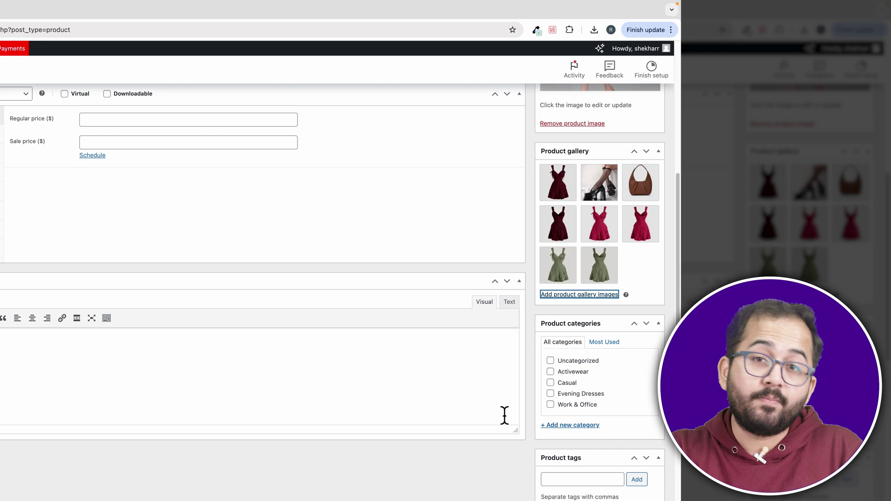
{"action": "left_click", "coordinate": [550, 393]}
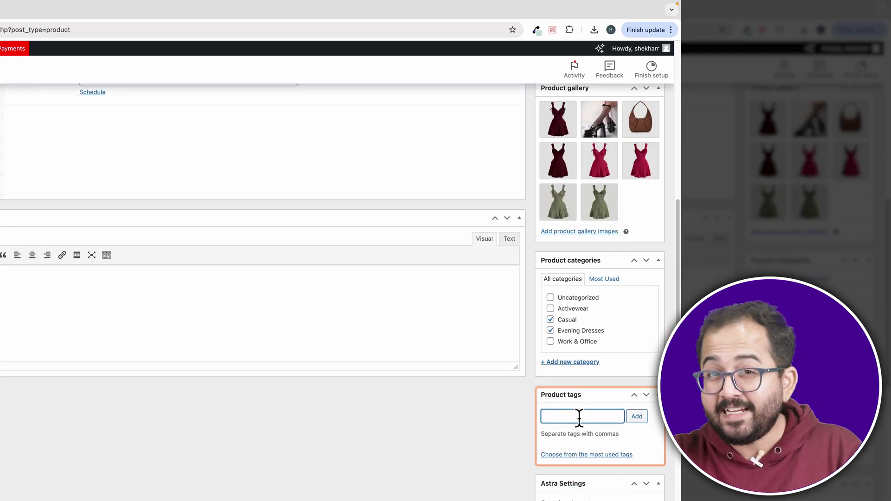
{"action": "type", "text": "red, brown,"}
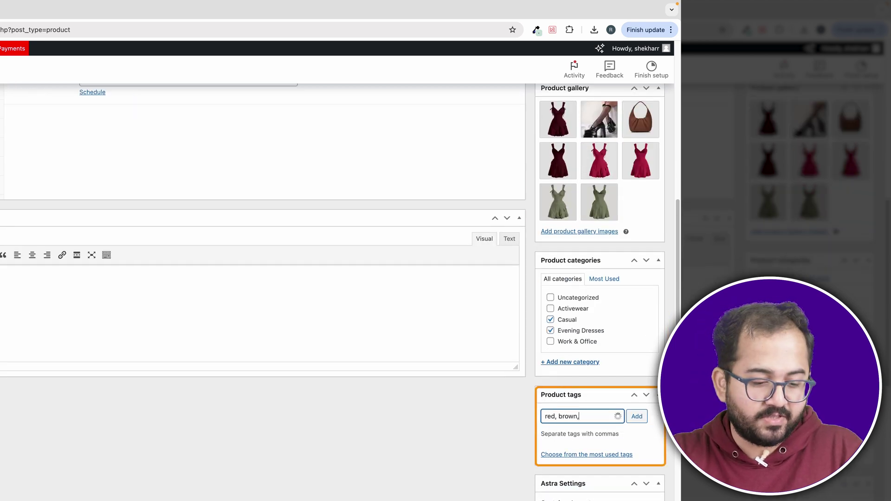
{"action": "type", "text": " black, purse, bag, lea"}
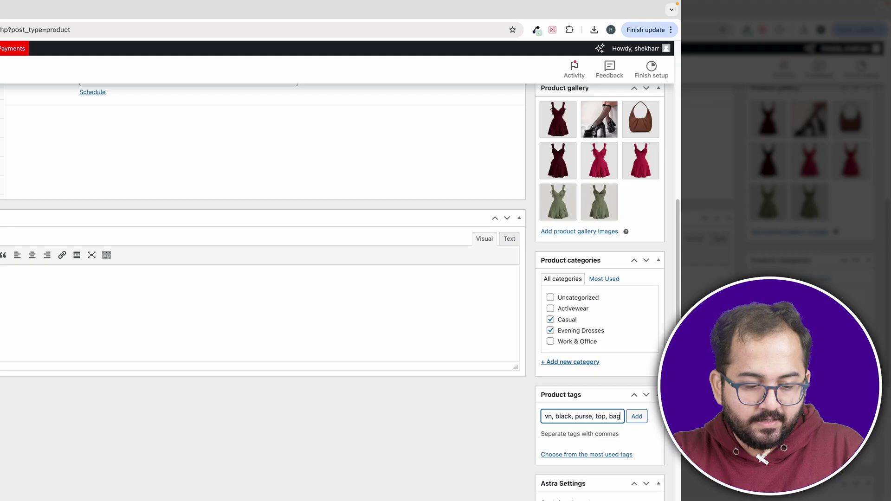
{"action": "scroll", "coordinate": [377, 246], "scroll_direction": "up", "scroll_amount": 5}
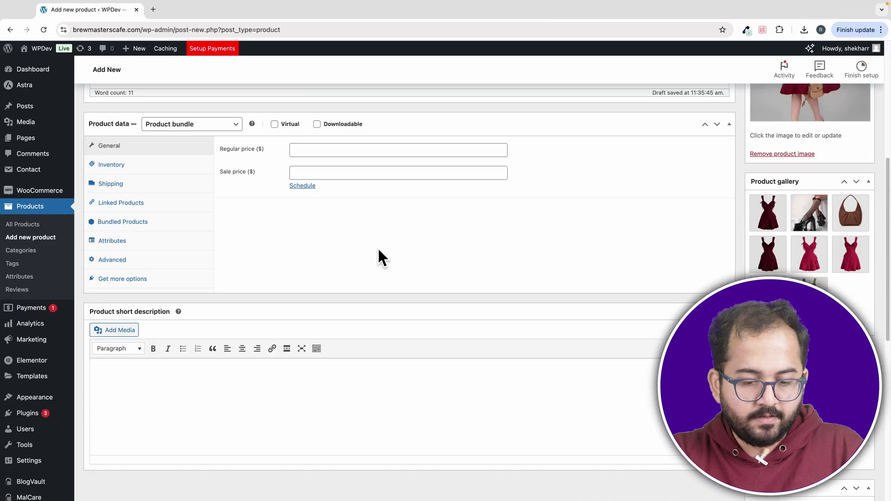
- Set the bundle's regular price to 119.99 and its sale price to 109.99
{"action": "left_click", "coordinate": [339, 247]}
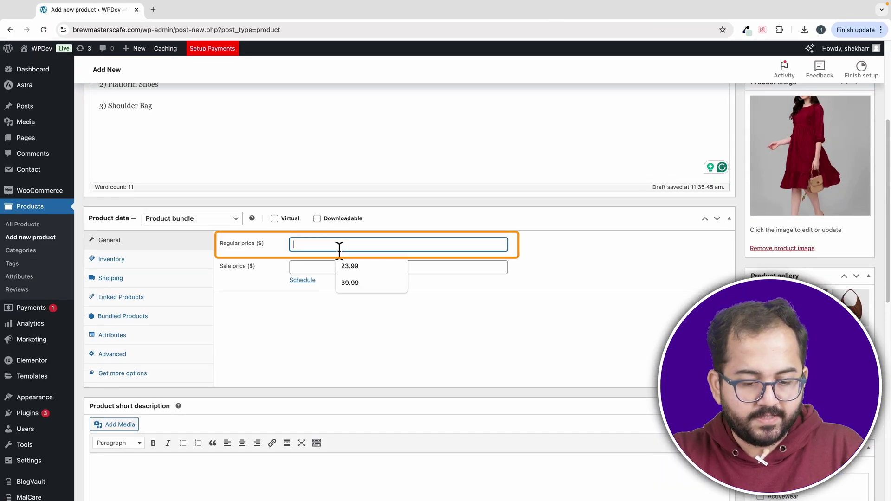
{"action": "type", "text": "12"}
{"action": "key", "text": "BackSpace"}
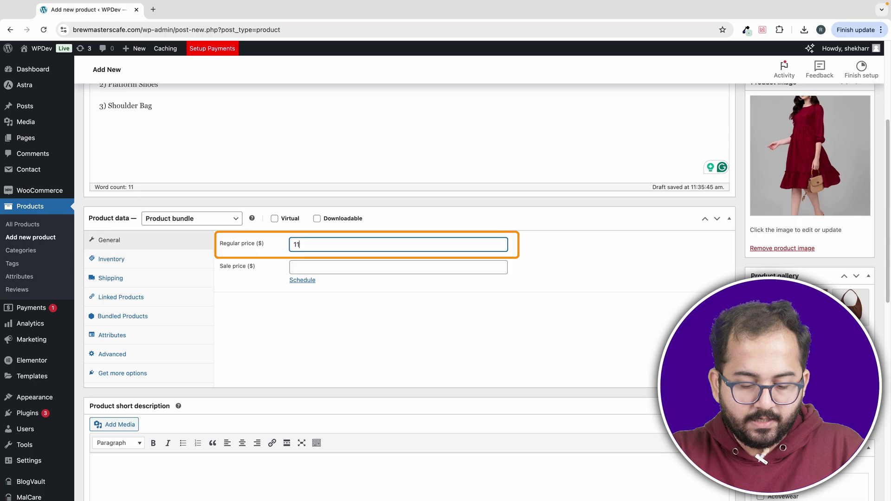
{"action": "type", "text": "193"}
{"action": "key", "text": "BackSpace"}
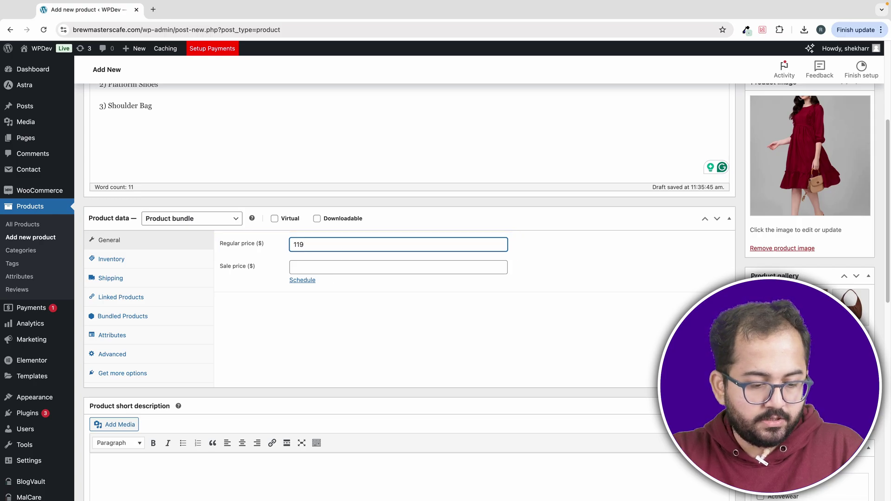
{"action": "type", "text": ".99"}
{"action": "left_click", "coordinate": [345, 269]}
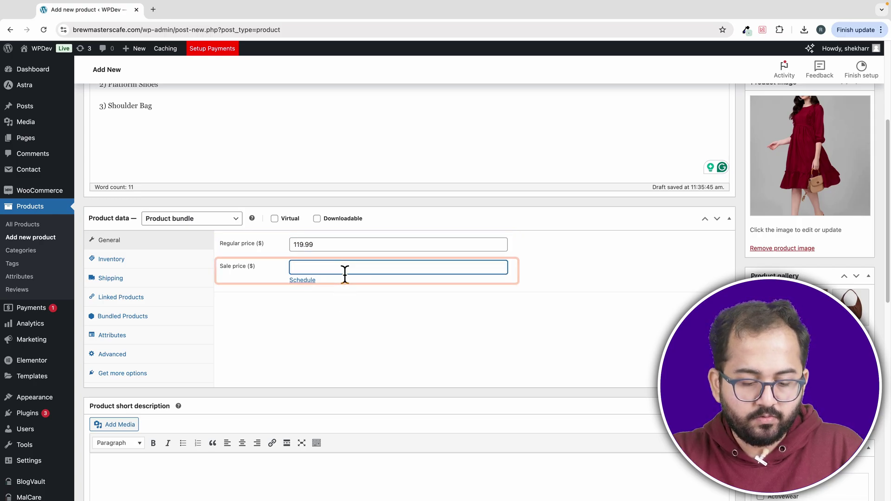
{"action": "type", "text": "109.99"}
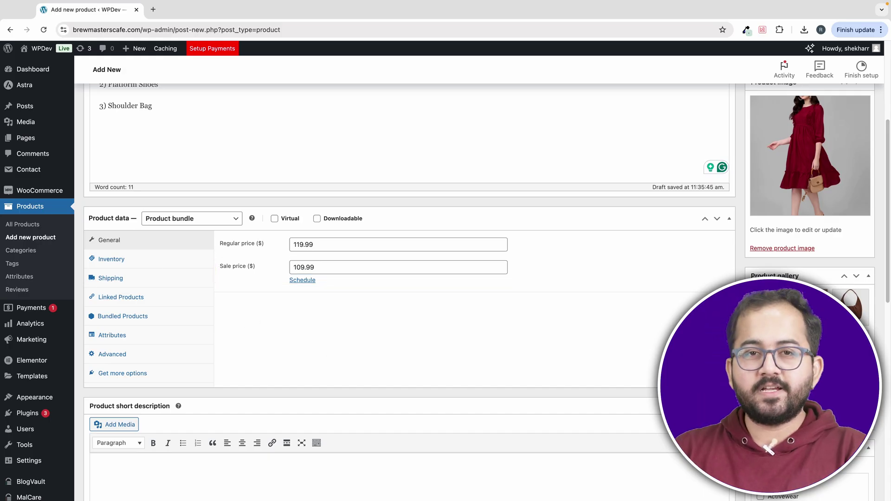
{"action": "left_click", "coordinate": [166, 258]}
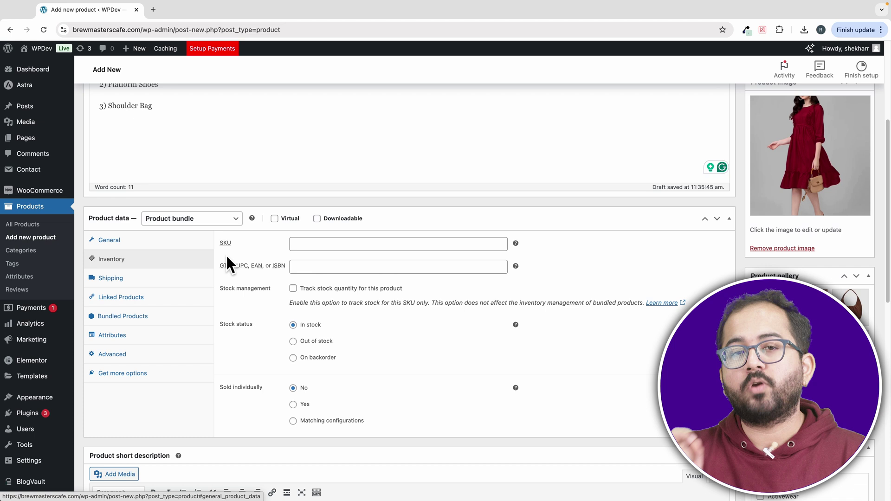
- Toggle Track stock quantity on and back off so stock stays untracked
{"action": "left_click", "coordinate": [293, 289]}
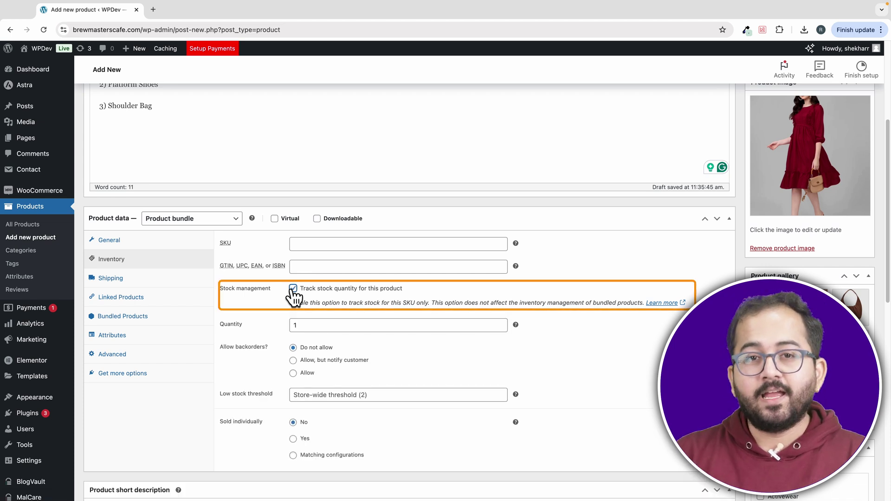
{"action": "left_click", "coordinate": [293, 289]}
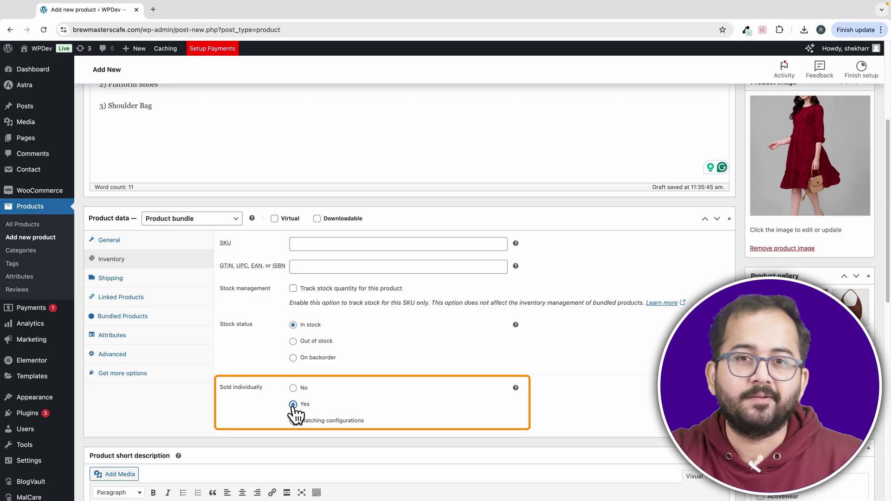
{"action": "left_click", "coordinate": [188, 286]}
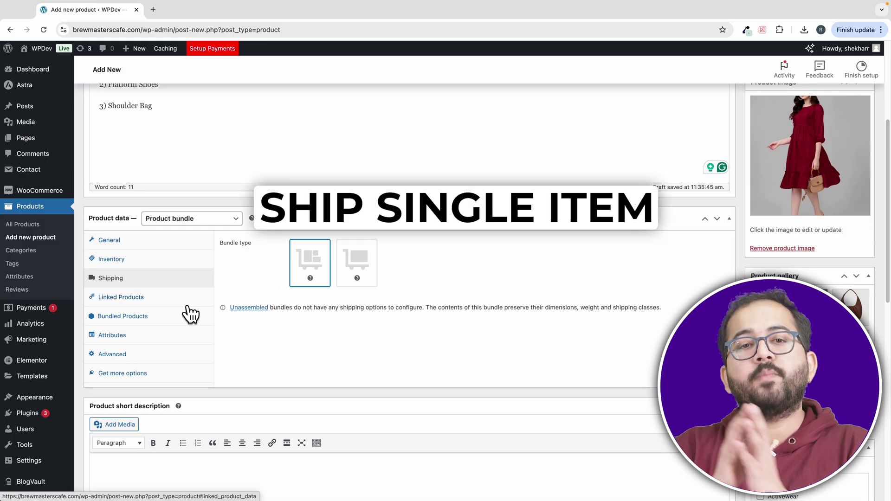
- Choose the assembled bundle type so the bundle ships as one package
{"action": "left_click", "coordinate": [355, 267]}
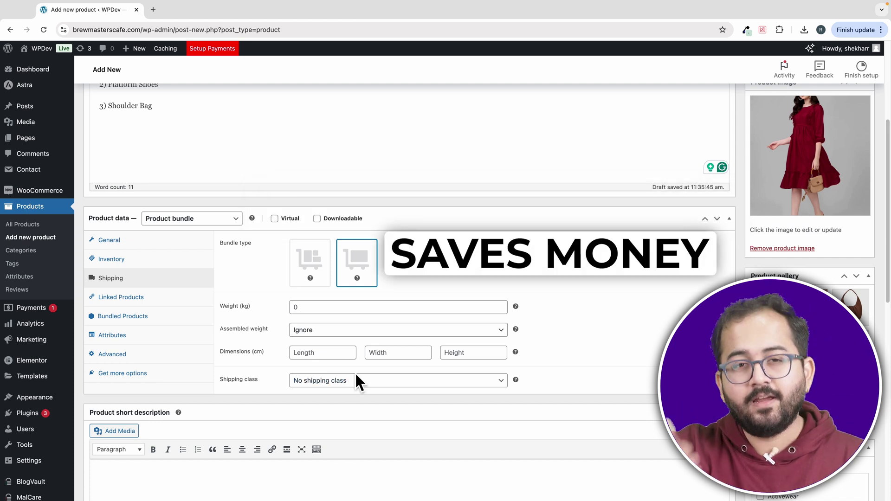
- Link Bohemian Rhapsody Attire - Black as a cross-sell and Midnight Gala Maxi Dress - White as an upsell
{"action": "left_click", "coordinate": [160, 296]}
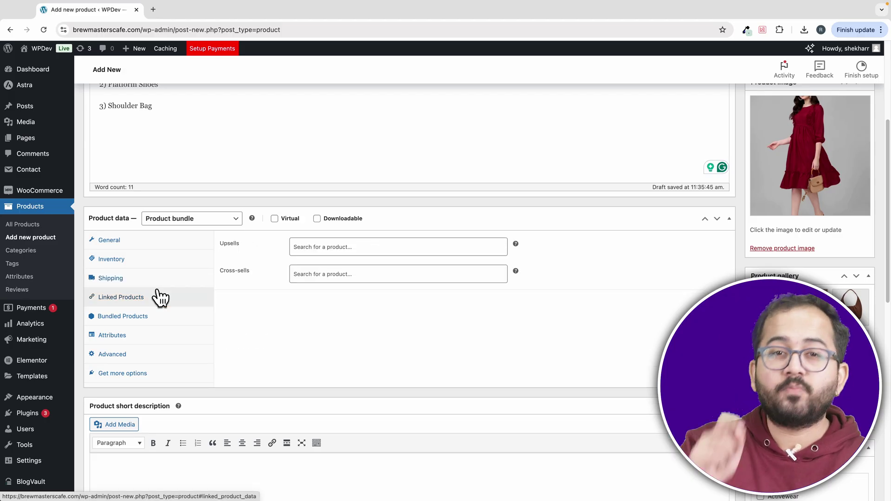
{"action": "left_click", "coordinate": [347, 283]}
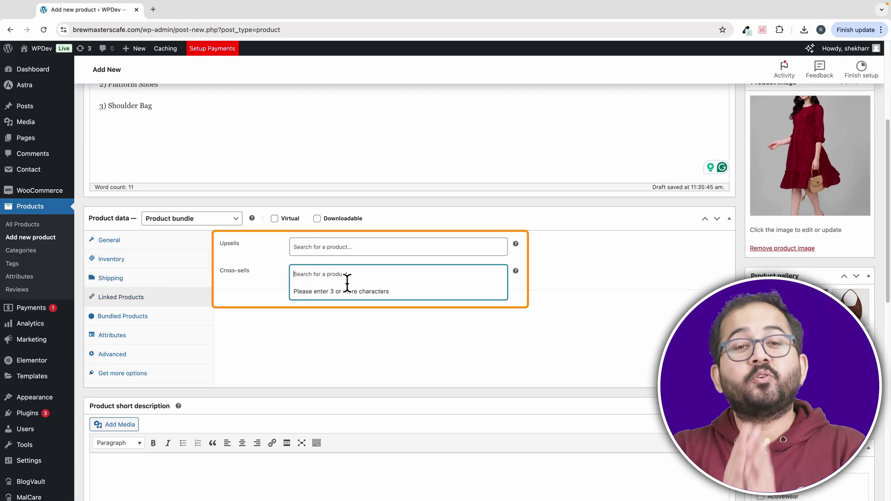
{"action": "type", "text": "attier"}
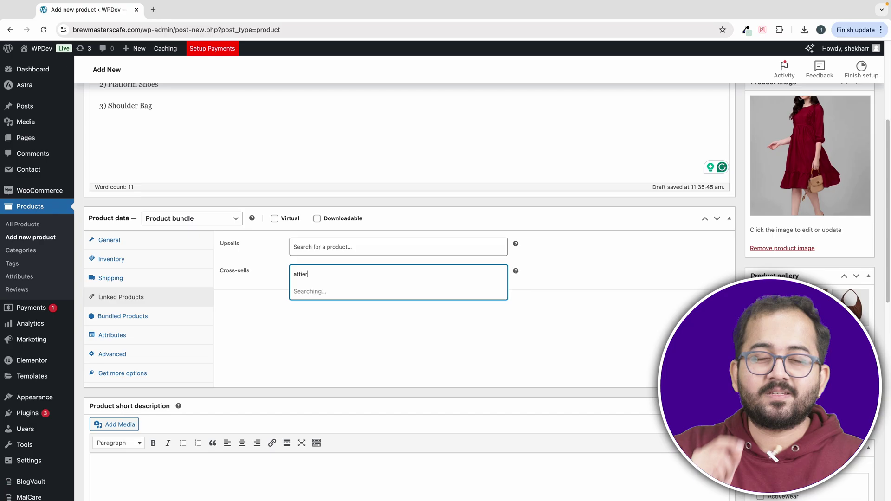
{"action": "key", "text": "BackSpace"}
{"action": "key", "text": "BackSpace"}
{"action": "type", "text": "re"}
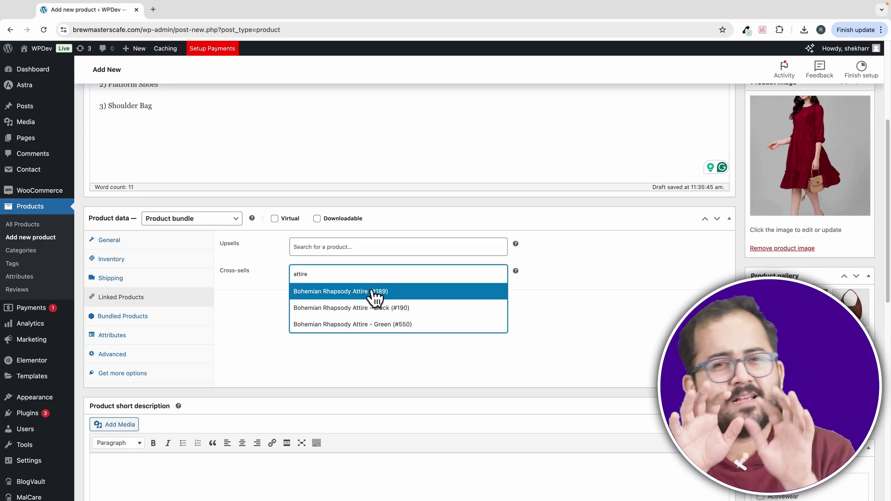
{"action": "left_click", "coordinate": [378, 308]}
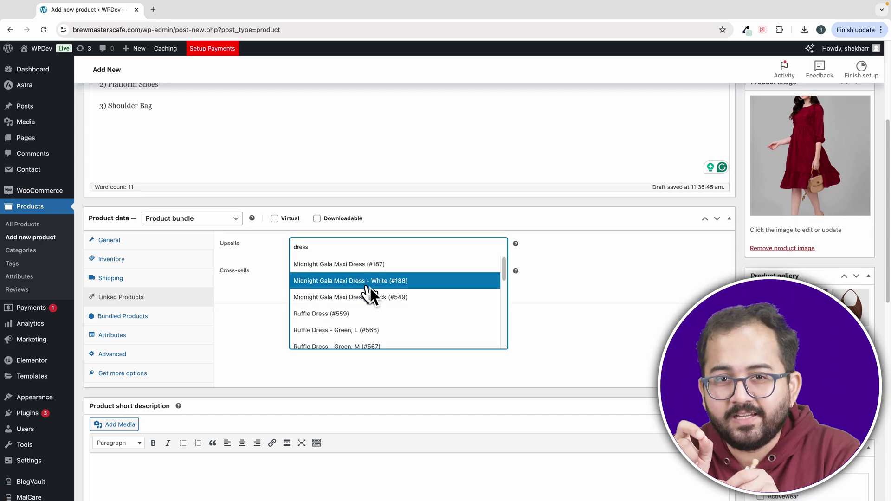
{"action": "left_click", "coordinate": [369, 284]}
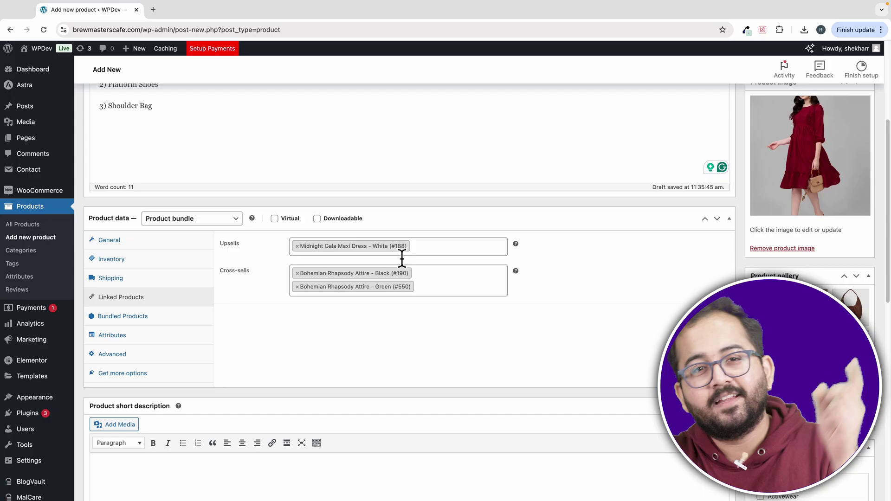
{"action": "type", "text": "de"}
{"action": "key", "text": "BackSpace"}
{"action": "type", "text": "ress - Black (#549"}
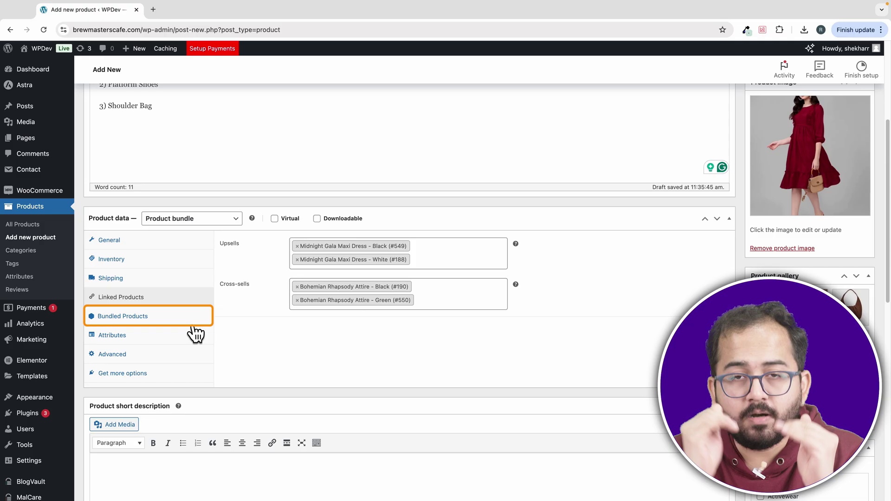
- Keep the Standard layout, Default form location and Grouped item grouping for the bundle
{"action": "left_click", "coordinate": [180, 318]}
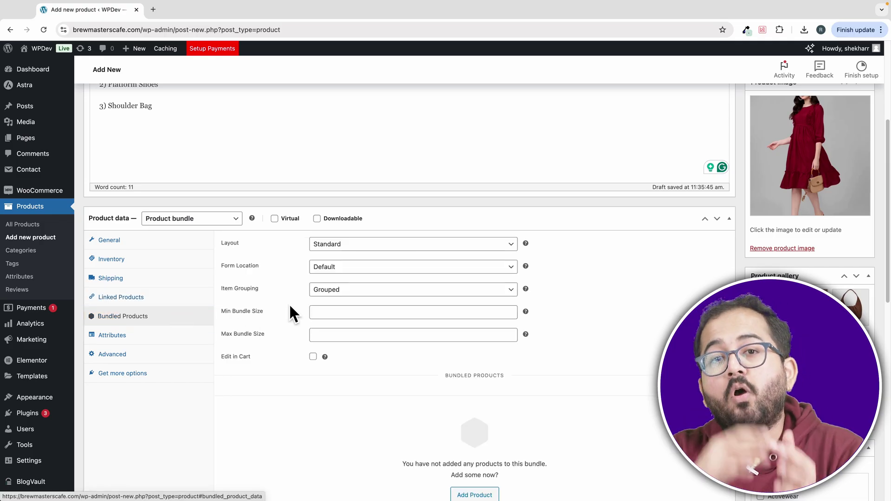
{"action": "left_click", "coordinate": [355, 246]}
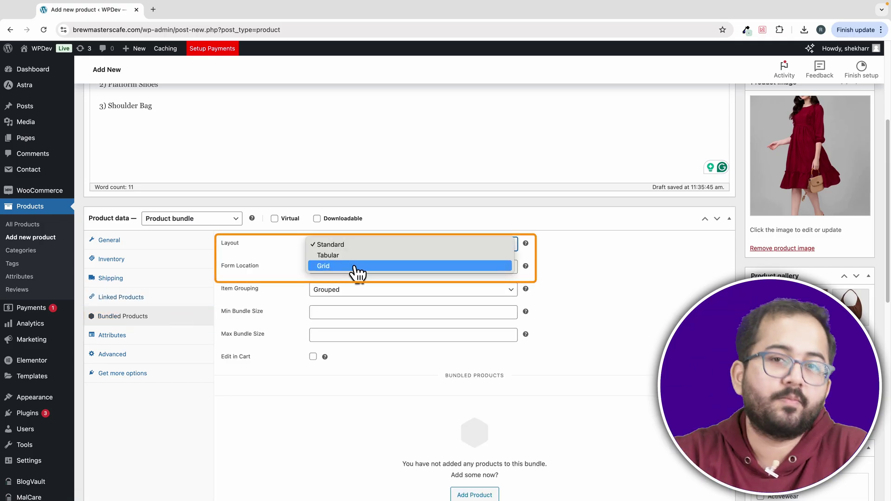
{"action": "left_click", "coordinate": [293, 267]}
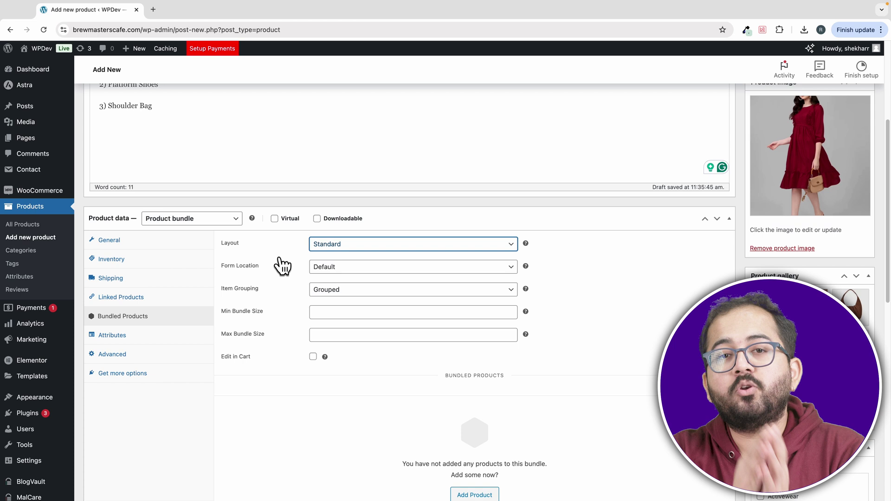
{"action": "left_click", "coordinate": [341, 269]}
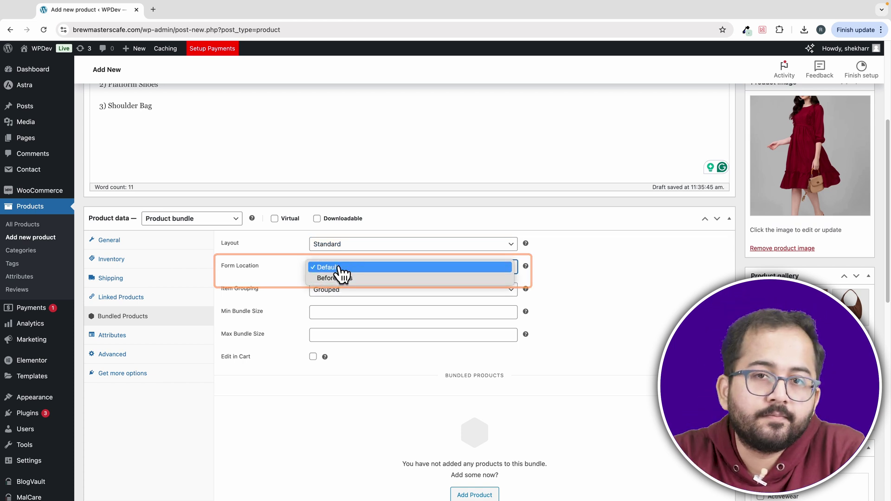
{"action": "left_click", "coordinate": [342, 269]}
{"action": "left_click", "coordinate": [342, 292]}
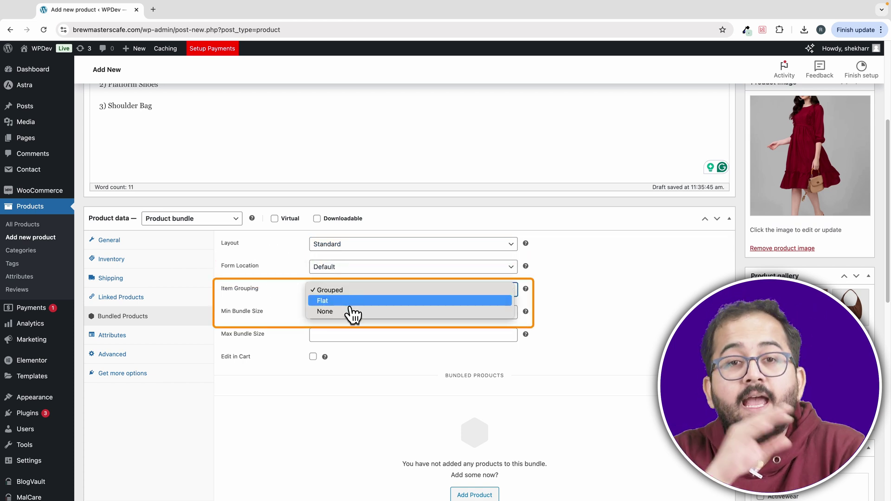
{"action": "left_click", "coordinate": [322, 314]}
- Set minimum and maximum bundle size to 1 and enable Edit in Cart
{"action": "left_click", "coordinate": [332, 314]}
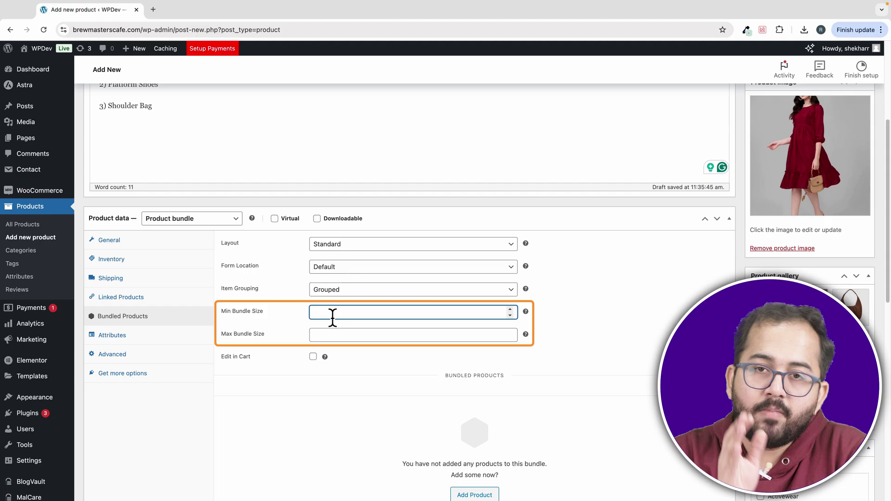
{"action": "left_click", "coordinate": [512, 313]}
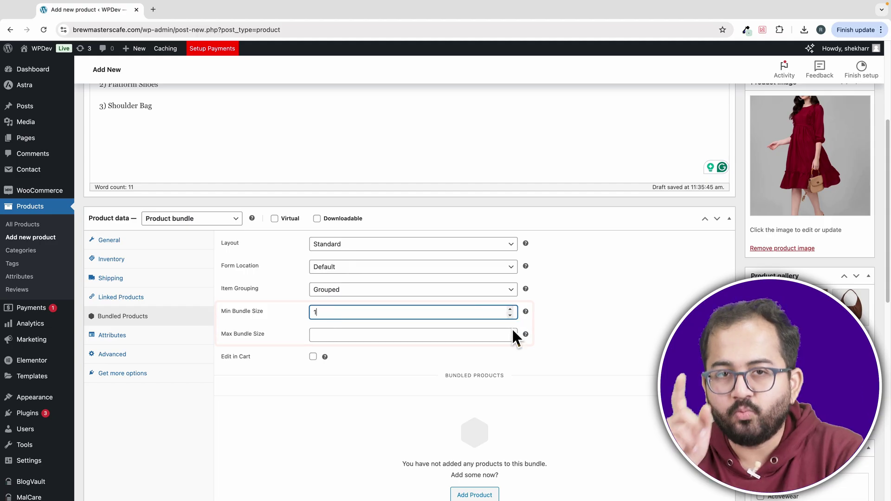
{"action": "left_click", "coordinate": [513, 333]}
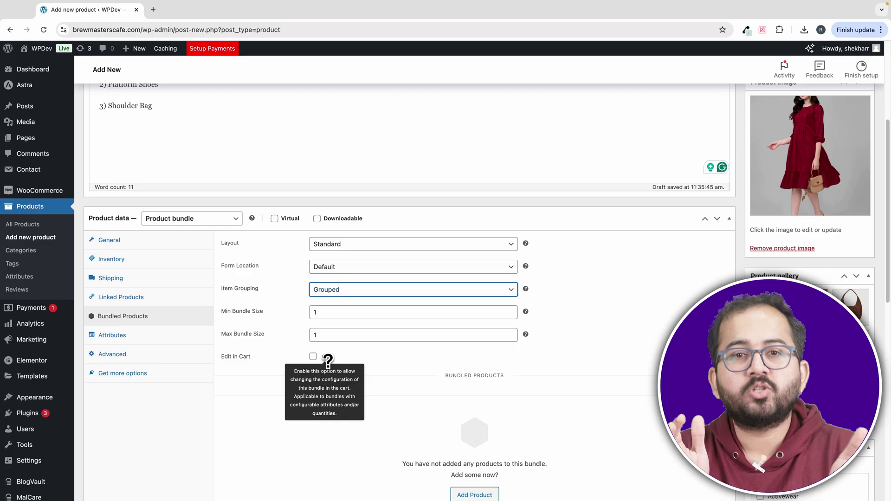
{"action": "left_click", "coordinate": [313, 357]}
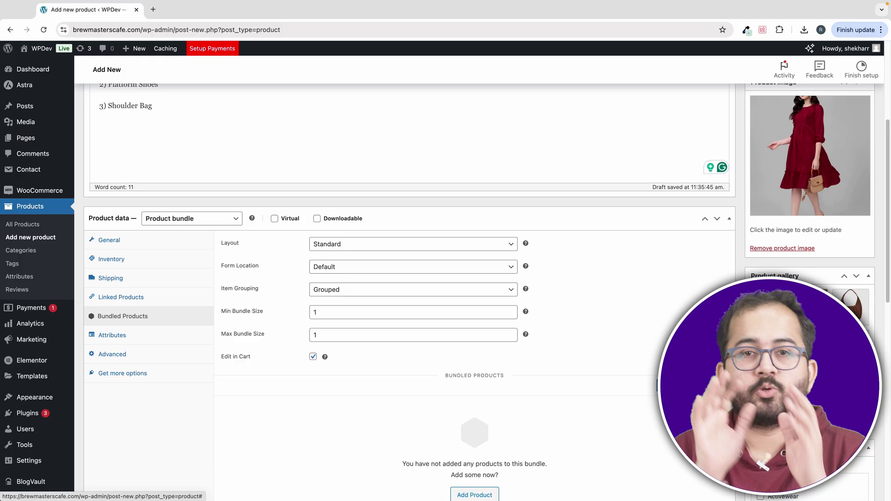
{"action": "scroll", "coordinate": [408, 278], "scroll_direction": "down", "scroll_amount": 3}
- Add Runway Black Shoes to the bundled products
{"action": "scroll", "coordinate": [493, 397], "scroll_direction": "down", "scroll_amount": 1}
{"action": "left_click", "coordinate": [486, 402]}
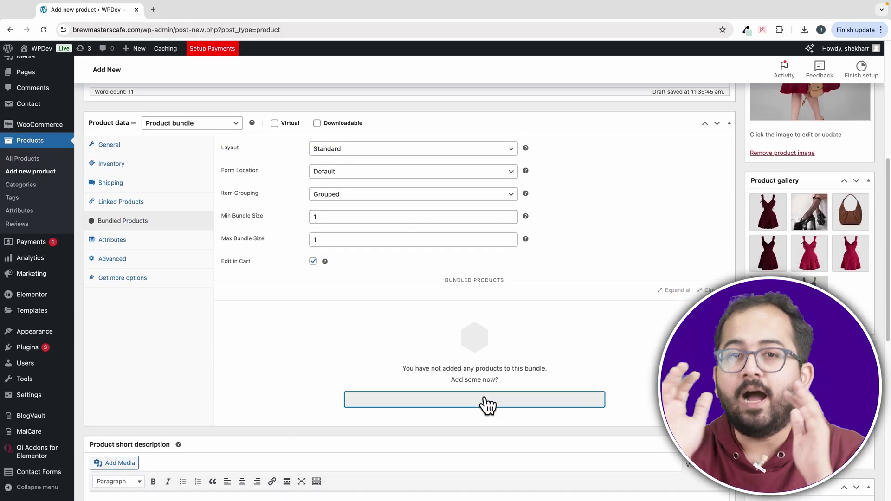
{"action": "type", "text": "Rams"}
{"action": "left_click", "coordinate": [495, 415]}
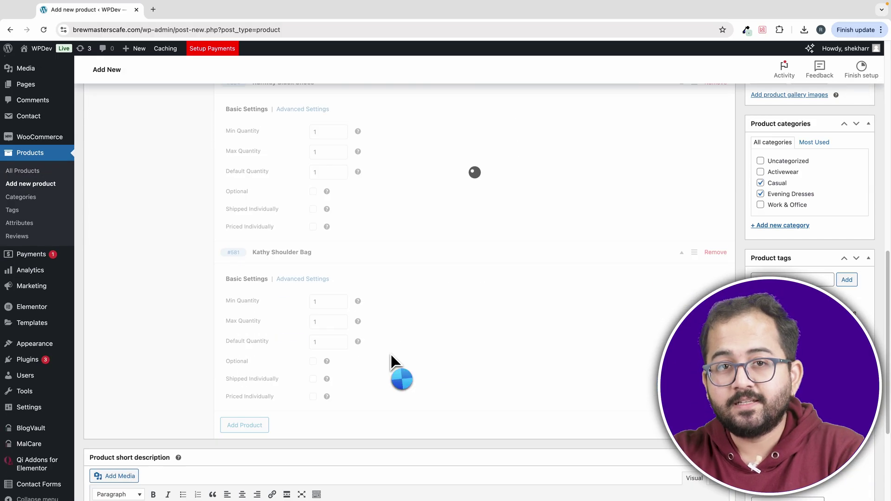
{"action": "scroll", "coordinate": [391, 355], "scroll_direction": "down", "scroll_amount": 5}
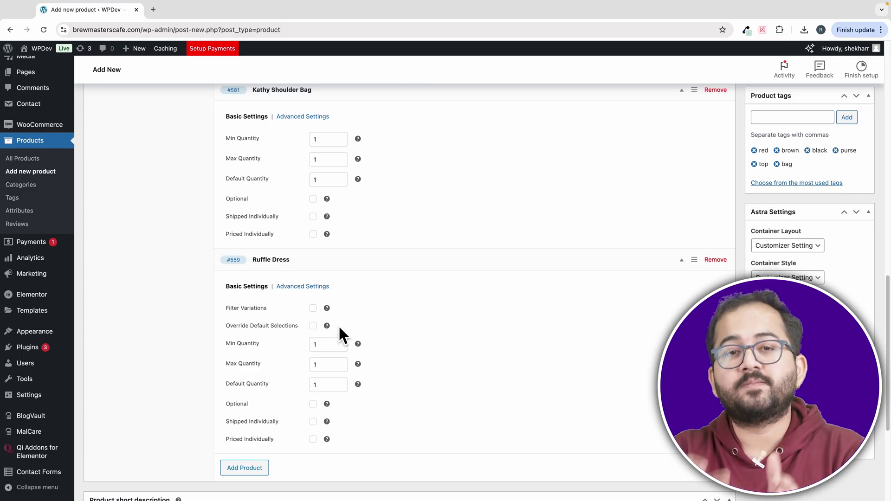
- Try filtering the Ruffle Dress variations, then switch variation filtering back off
{"action": "mouse_move", "coordinate": [328, 310]}
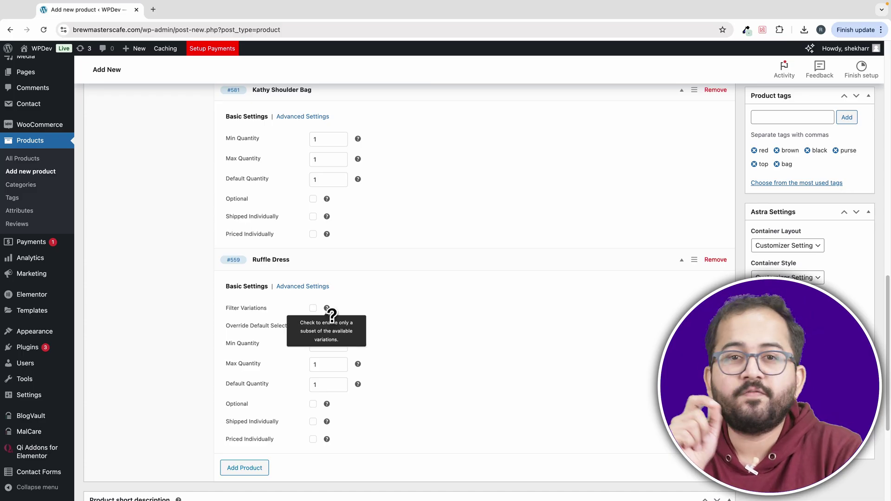
{"action": "left_click", "coordinate": [313, 309]}
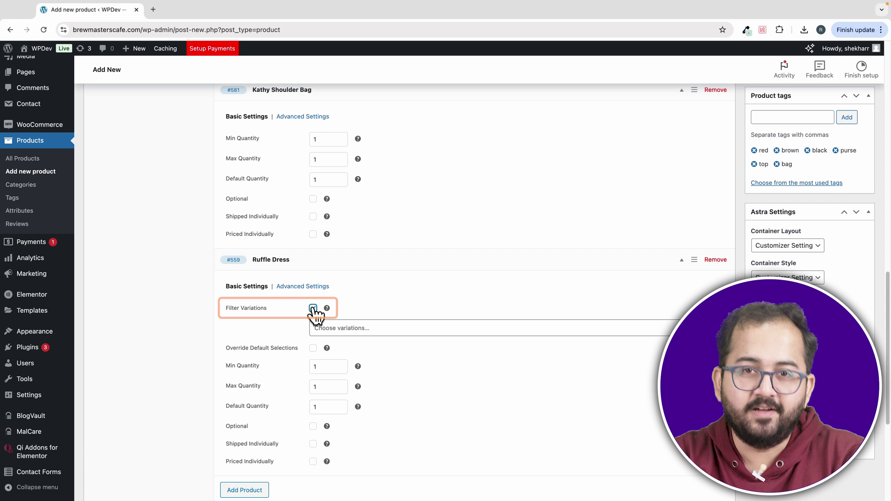
{"action": "left_click", "coordinate": [333, 327]}
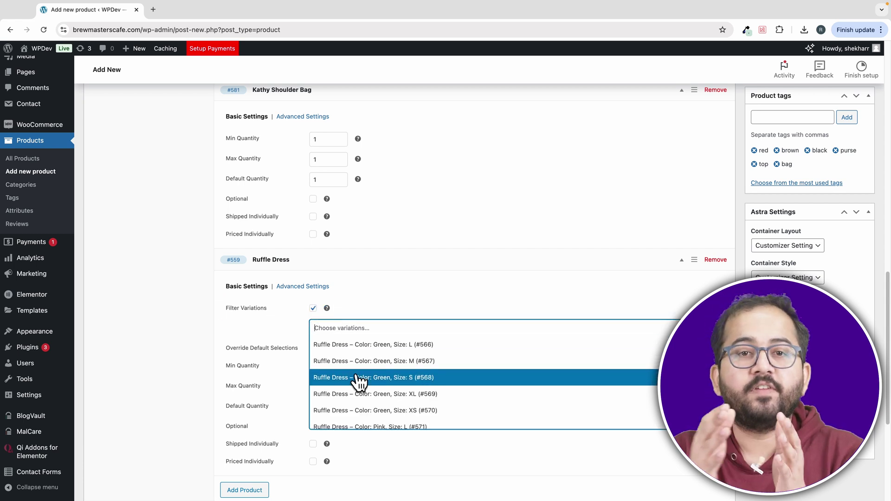
{"action": "scroll", "coordinate": [361, 410], "scroll_direction": "down", "scroll_amount": 3}
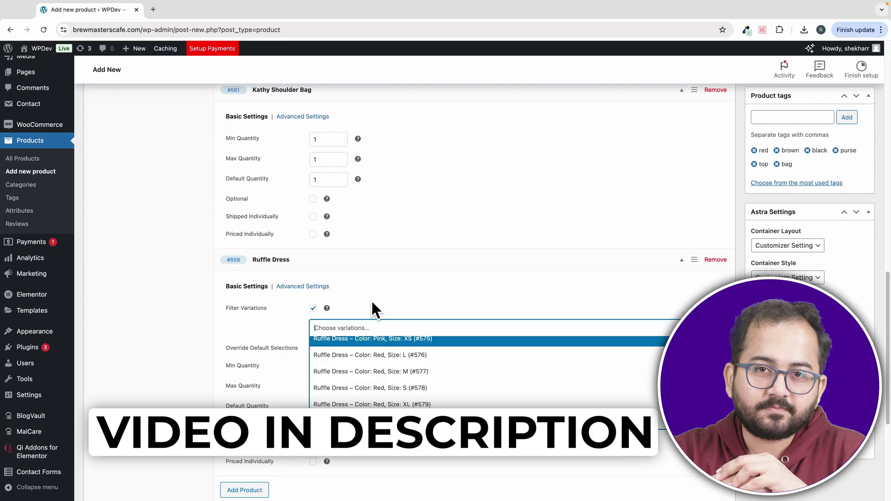
{"action": "left_click", "coordinate": [342, 306]}
{"action": "left_click", "coordinate": [313, 308]}
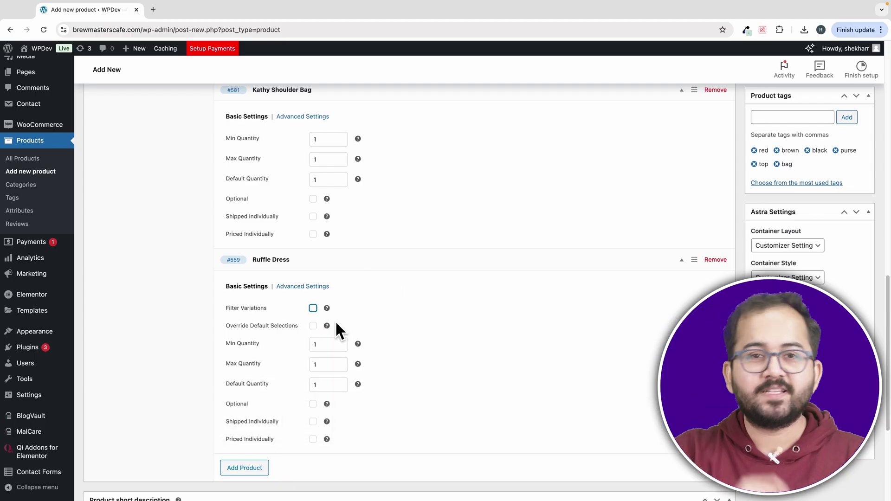
{"action": "scroll", "coordinate": [329, 394], "scroll_direction": "up", "scroll_amount": 5}
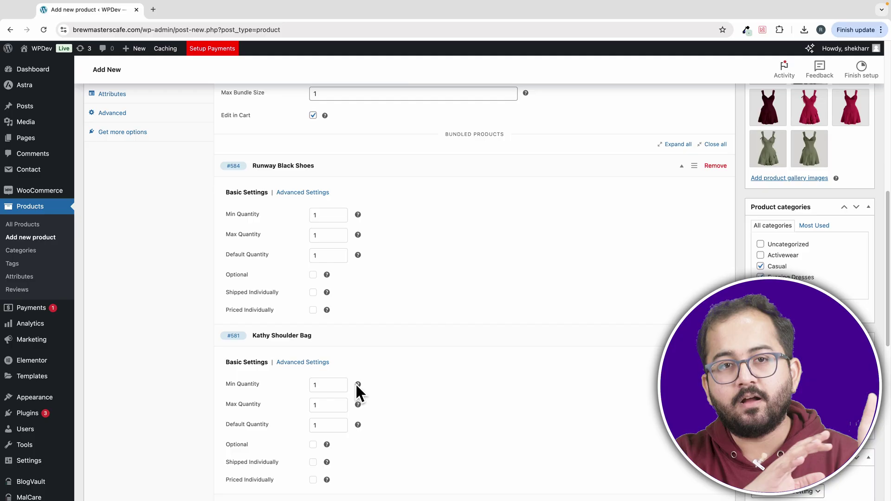
- Expand the visibility options for Runway Black Shoes, Kathy Shoulder Bag and Ruffle Dress
{"action": "scroll", "coordinate": [356, 386], "scroll_direction": "up", "scroll_amount": 1}
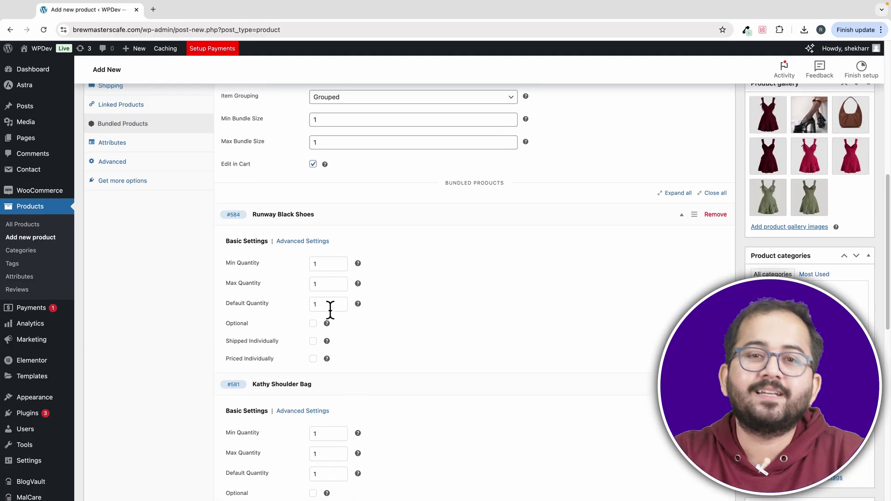
{"action": "left_click", "coordinate": [298, 243]}
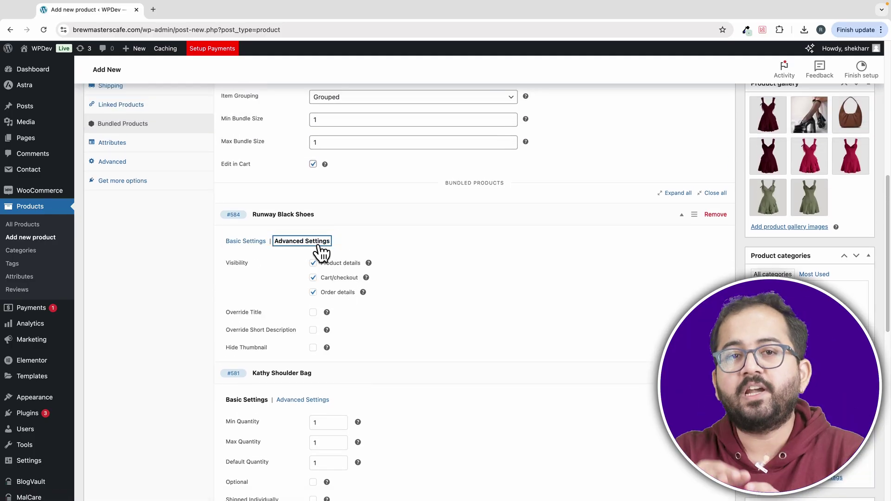
{"action": "left_click", "coordinate": [311, 399]}
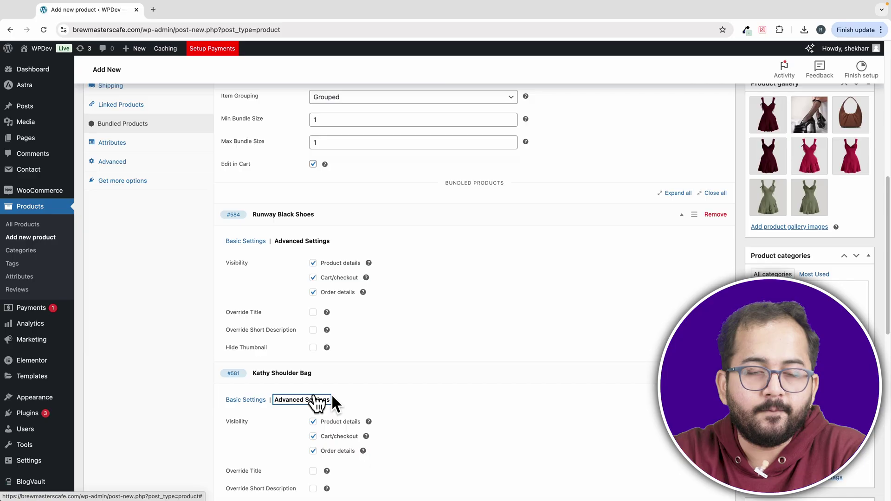
{"action": "scroll", "coordinate": [332, 394], "scroll_direction": "down", "scroll_amount": 5}
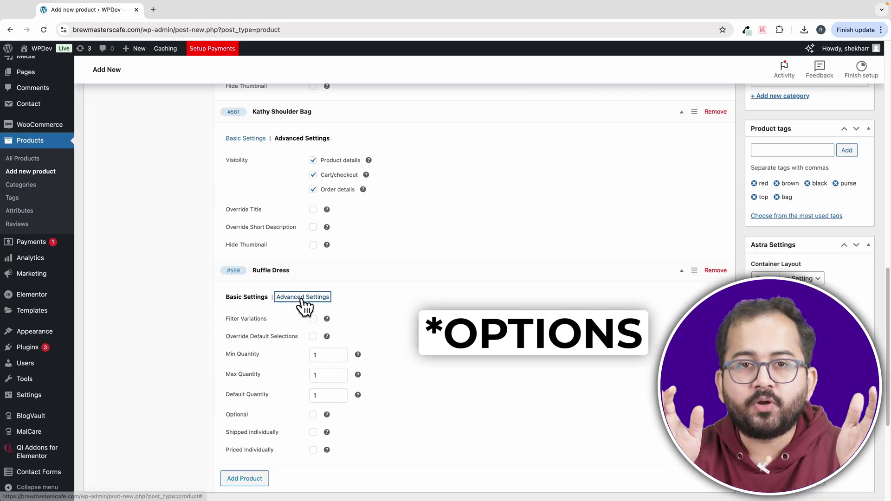
{"action": "left_click", "coordinate": [302, 297]}
{"action": "scroll", "coordinate": [304, 306], "scroll_direction": "down", "scroll_amount": 2}
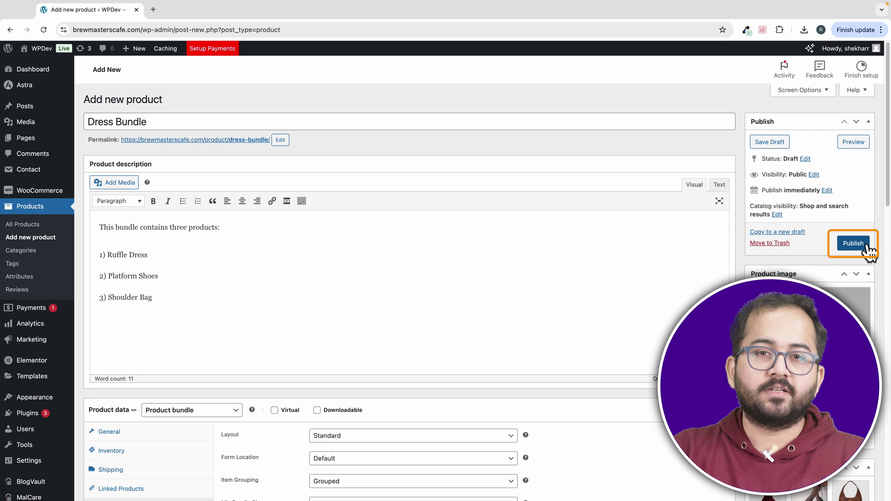
- Publish the Dress Bundle and bring up the link menu on its permalink
{"action": "left_click", "coordinate": [866, 246]}
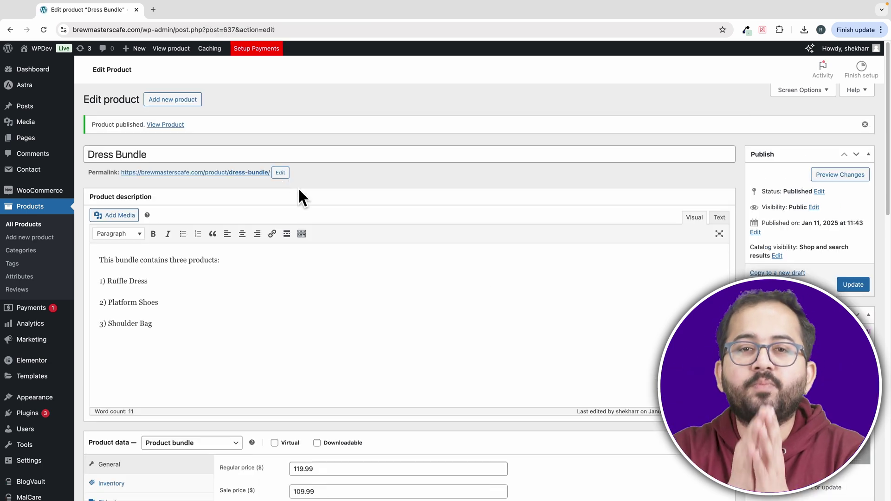
{"action": "right_click", "coordinate": [269, 179]}
- Open the live Dress Bundle page in a new tab and switch to it
{"action": "left_click", "coordinate": [270, 179]}
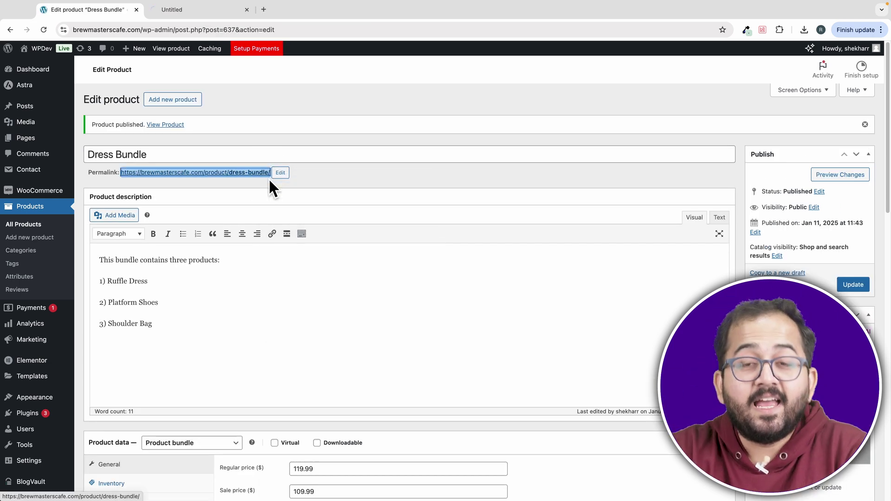
{"action": "key", "text": "ctrl+Tab"}
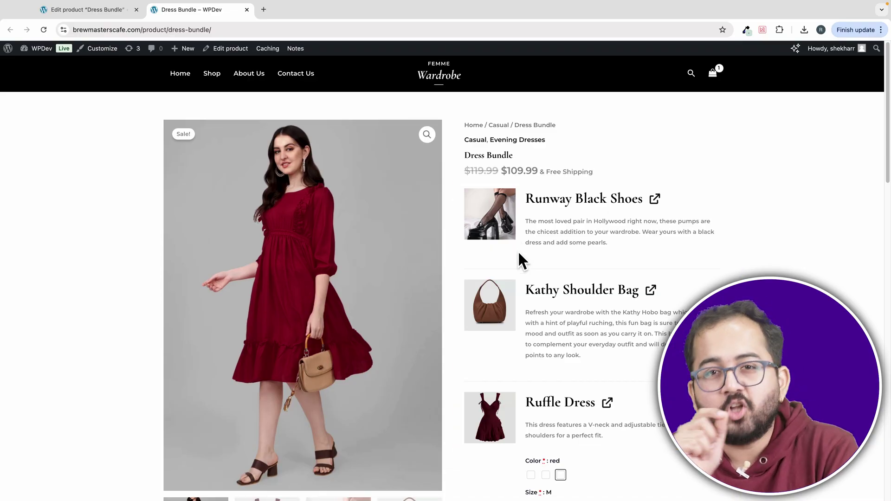
{"action": "scroll", "coordinate": [519, 253], "scroll_direction": "down", "scroll_amount": 2}
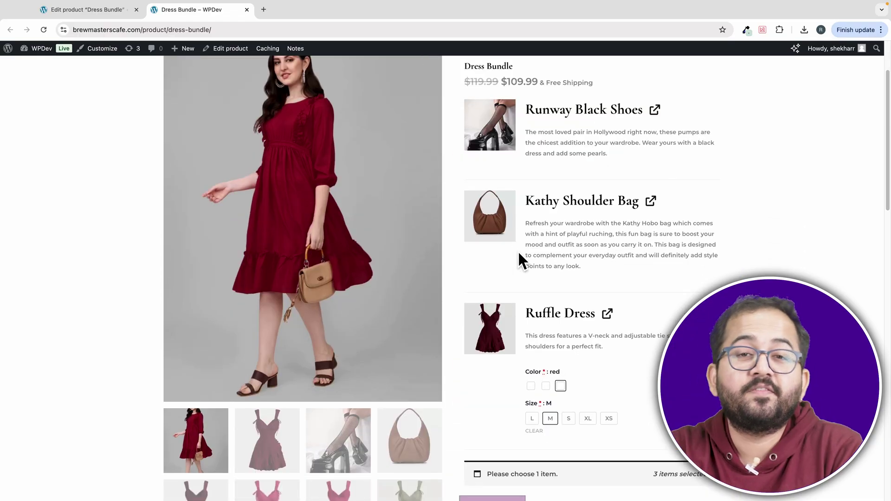
- Try pink, then red, and finally choose green as the Ruffle Dress colour
{"action": "left_click", "coordinate": [546, 386]}
{"action": "left_click", "coordinate": [560, 387]}
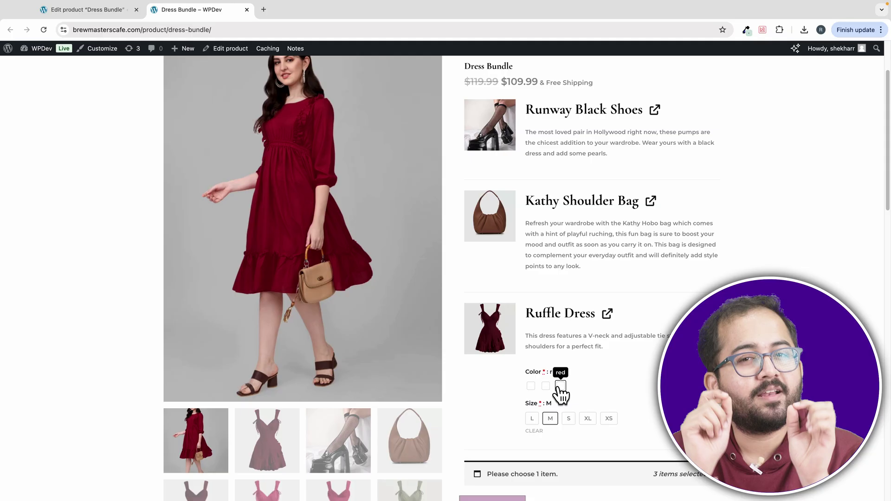
{"action": "scroll", "coordinate": [573, 348], "scroll_direction": "up", "scroll_amount": 2}
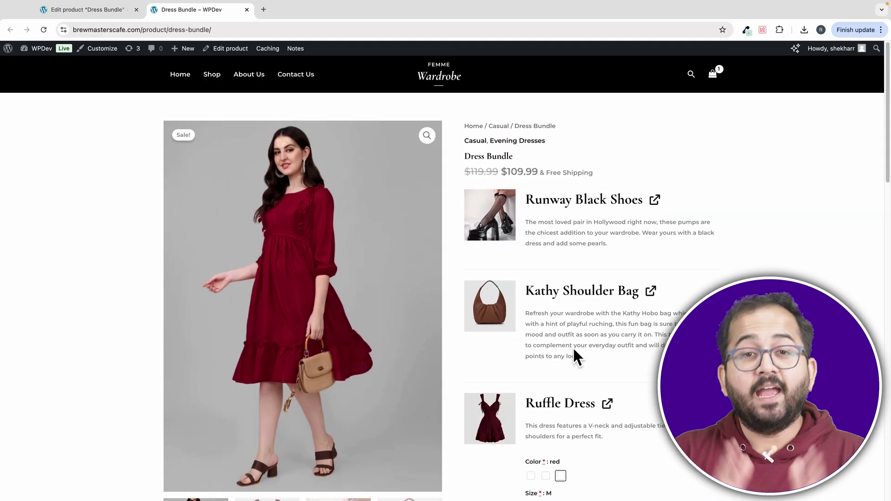
{"action": "scroll", "coordinate": [571, 344], "scroll_direction": "down", "scroll_amount": 5}
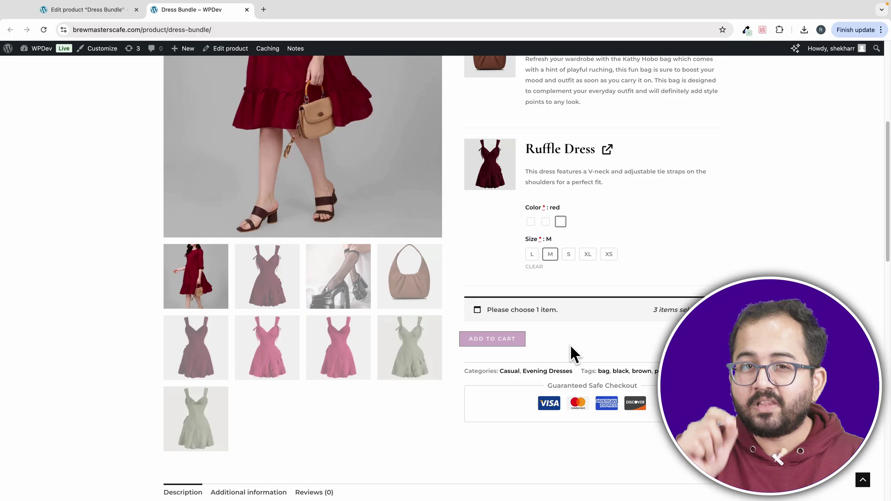
{"action": "scroll", "coordinate": [547, 325], "scroll_direction": "down", "scroll_amount": 1}
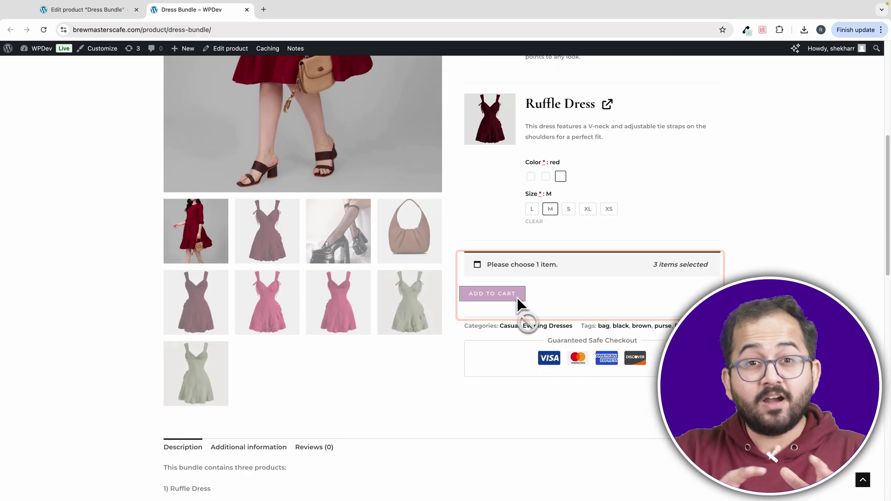
{"action": "scroll", "coordinate": [530, 279], "scroll_direction": "up", "scroll_amount": 2}
{"action": "left_click", "coordinate": [530, 254]}
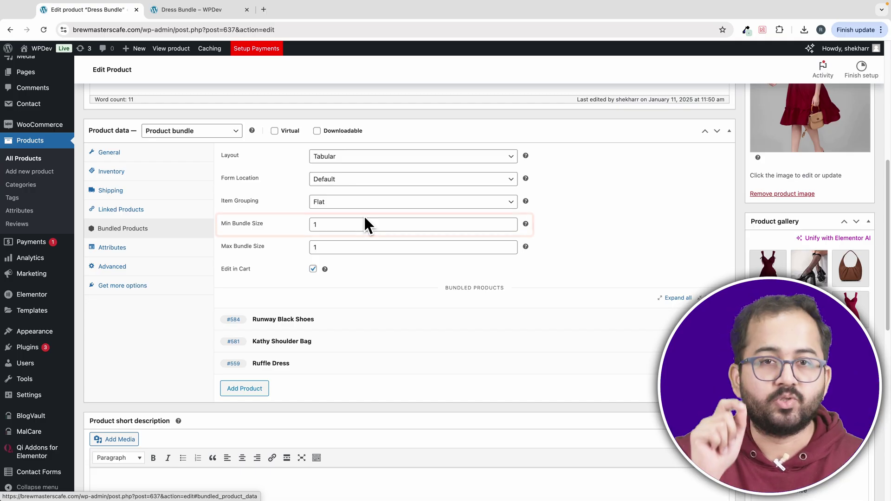
- Enter 3 for Max Bundle Size and 0 for Min Bundle Size, then update the product
{"action": "left_click", "coordinate": [358, 226]}
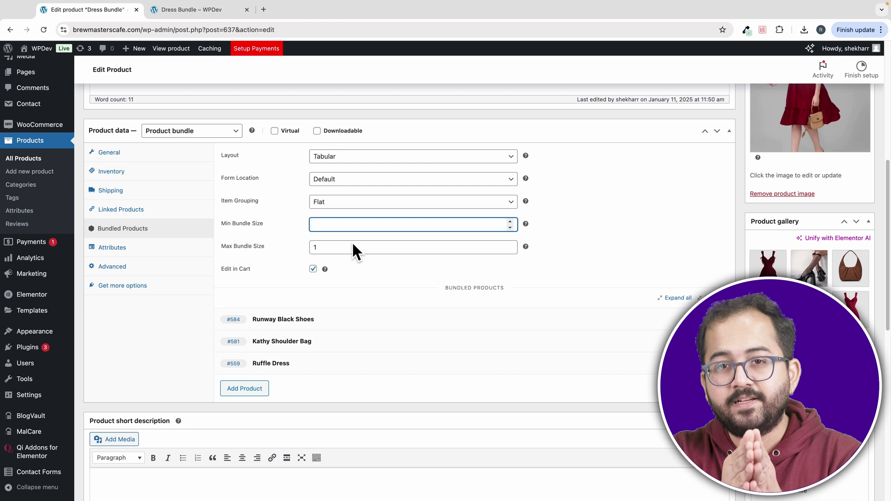
{"action": "left_click", "coordinate": [351, 247]}
{"action": "type", "text": "3"}
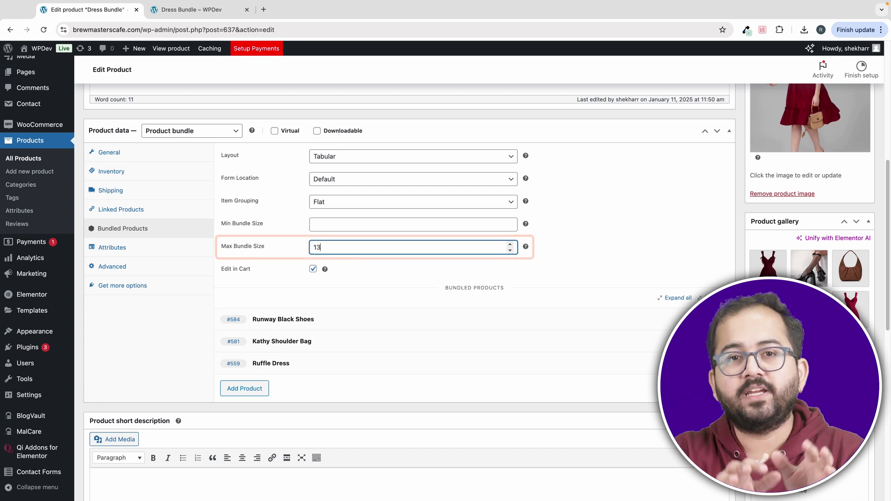
{"action": "left_click", "coordinate": [358, 226]}
{"action": "type", "text": "0"}
{"action": "left_click", "coordinate": [379, 266]}
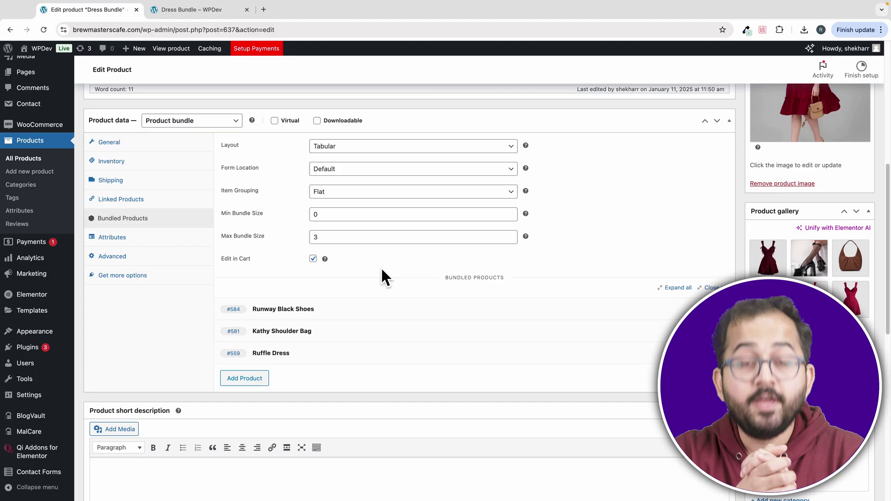
{"action": "scroll", "coordinate": [381, 266], "scroll_direction": "down", "scroll_amount": 2}
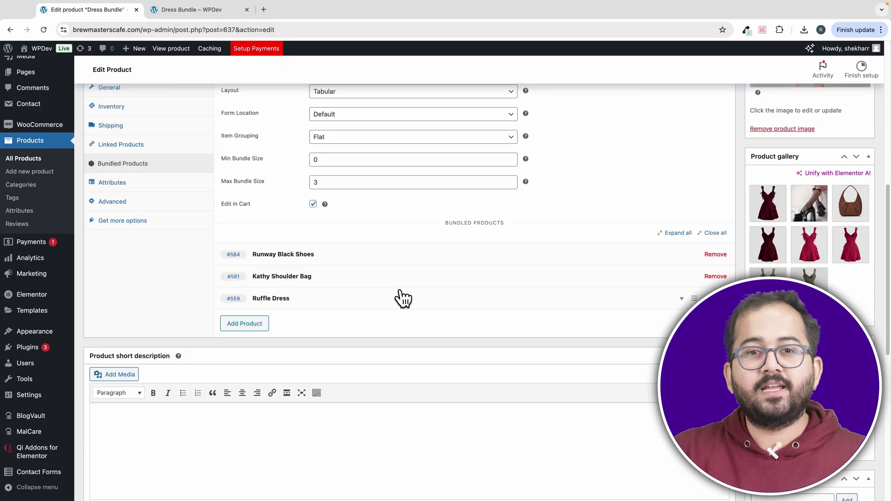
{"action": "scroll", "coordinate": [333, 320], "scroll_direction": "up", "scroll_amount": 2}
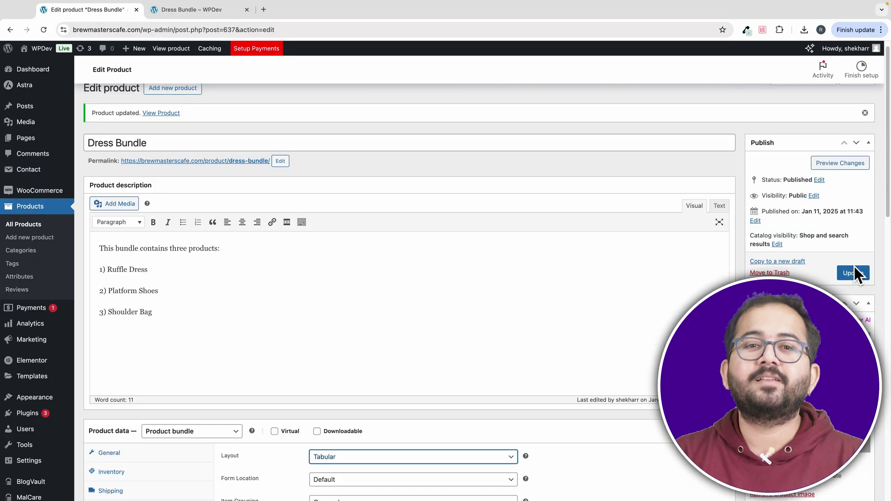
{"action": "left_click", "coordinate": [853, 273]}
{"action": "scroll", "coordinate": [652, 282], "scroll_direction": "down", "scroll_amount": 2}
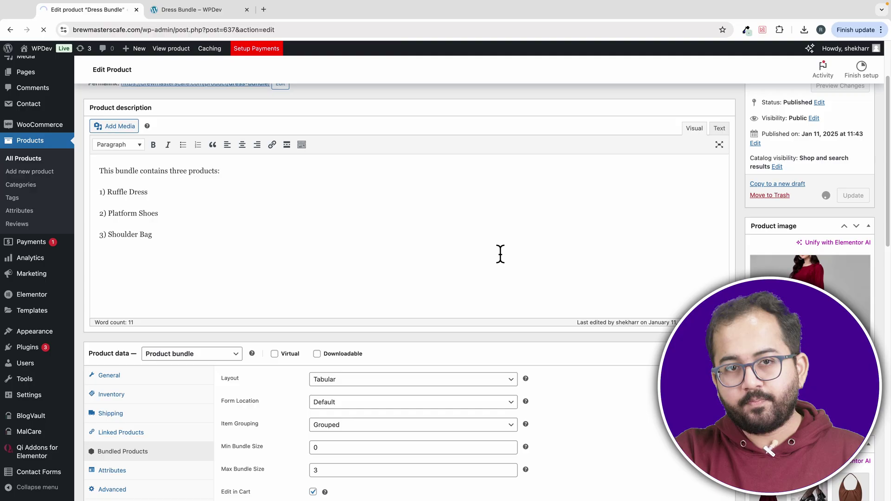
- On the storefront tab, add the Dress Bundle to the cart
{"action": "key", "text": "ctrl+Tab"}
{"action": "scroll", "coordinate": [690, 251], "scroll_direction": "down", "scroll_amount": 2}
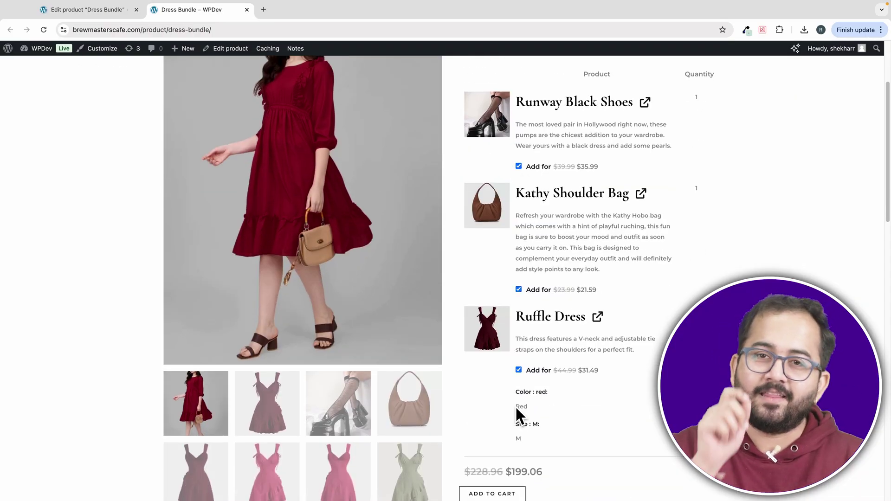
{"action": "scroll", "coordinate": [501, 413], "scroll_direction": "down", "scroll_amount": 2}
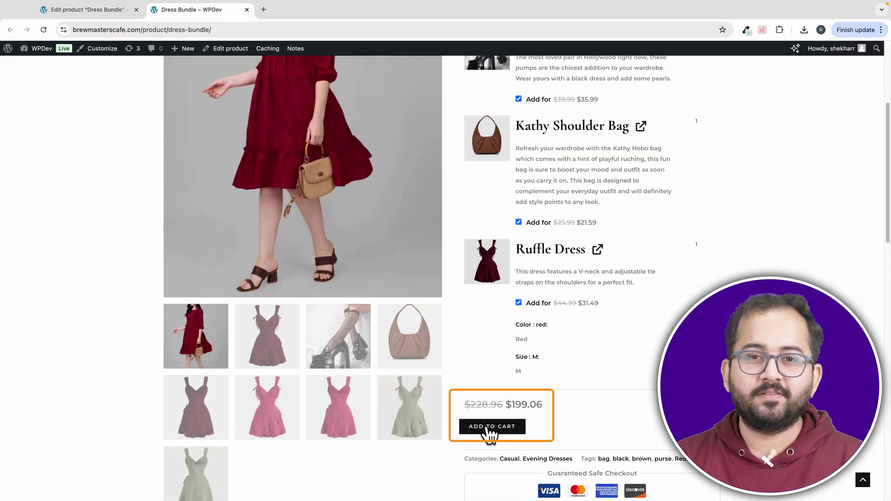
{"action": "left_click", "coordinate": [488, 427]}
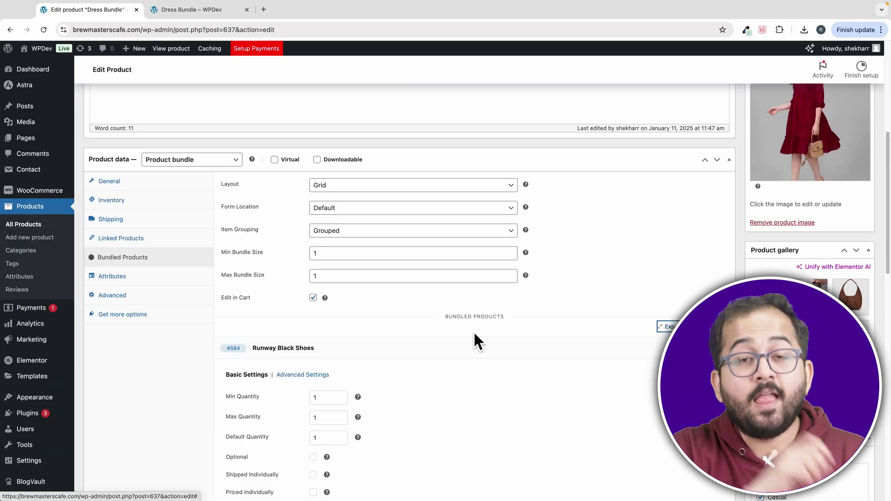
- Make Runway Black Shoes and Kathy Shoulder Bag optional, pricing the bag individually
{"action": "scroll", "coordinate": [473, 332], "scroll_direction": "down", "scroll_amount": 5}
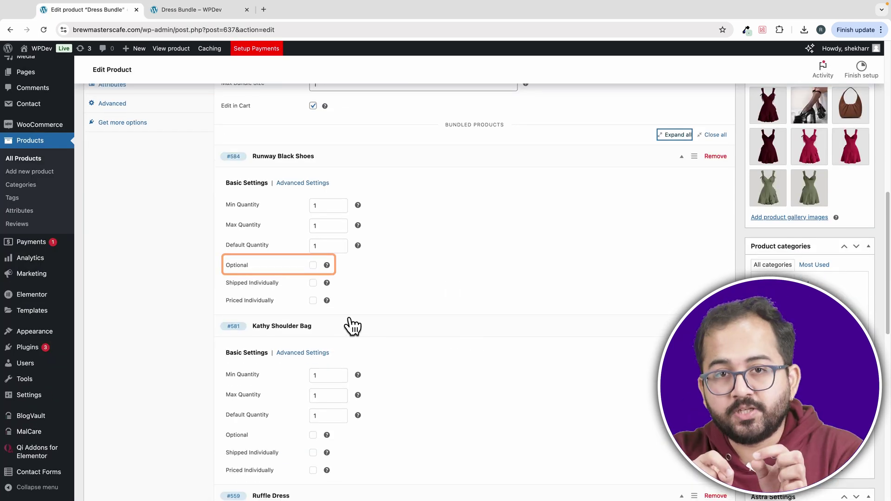
{"action": "left_click", "coordinate": [313, 265]}
{"action": "scroll", "coordinate": [329, 341], "scroll_direction": "down", "scroll_amount": 2}
{"action": "left_click", "coordinate": [313, 348]}
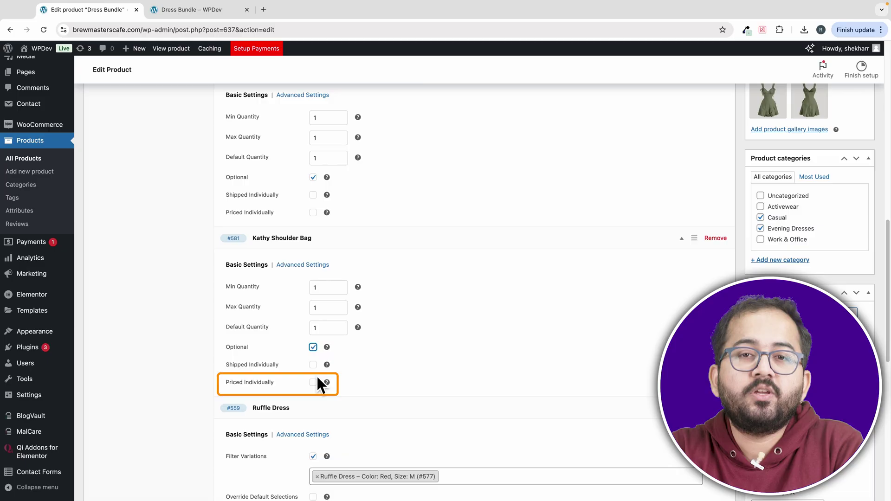
{"action": "left_click", "coordinate": [313, 382]}
- Make Ruffle Dress optional and individually priced with a 10% discount, then update
{"action": "scroll", "coordinate": [318, 385], "scroll_direction": "down", "scroll_amount": 6}
{"action": "left_click", "coordinate": [312, 320]}
{"action": "left_click", "coordinate": [312, 355]}
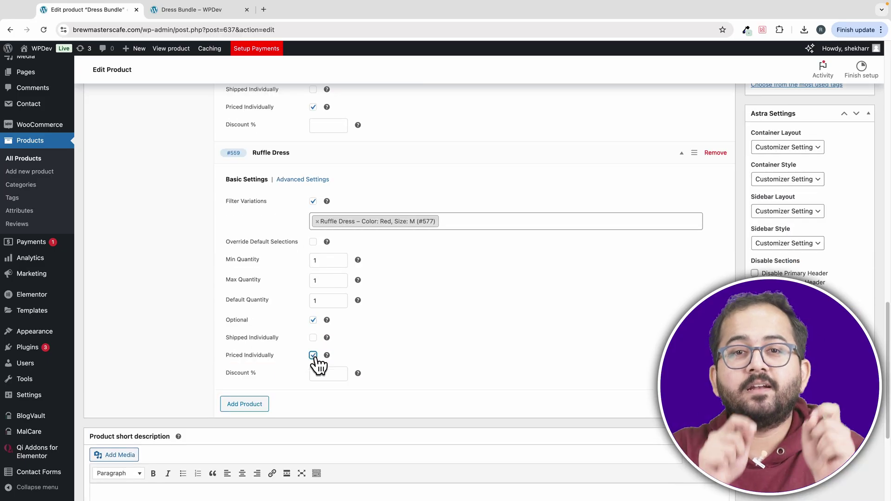
{"action": "left_click", "coordinate": [344, 374]}
{"action": "type", "text": "10"}
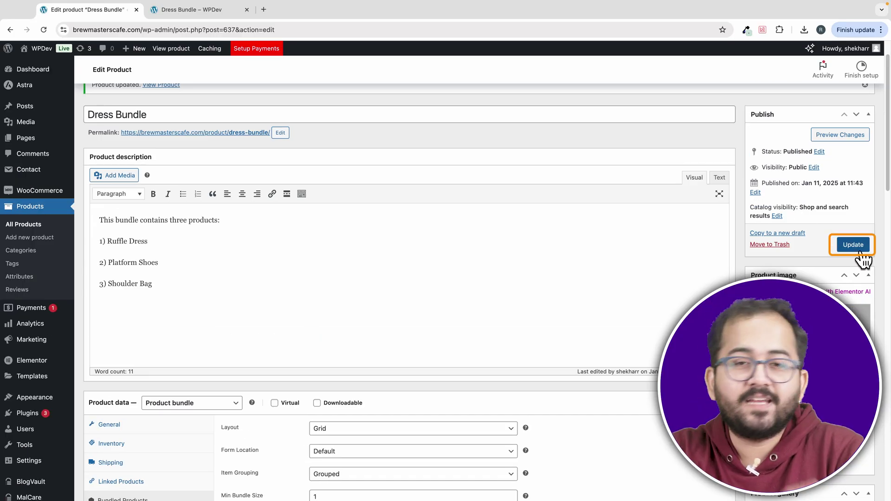
{"action": "left_click", "coordinate": [861, 249]}
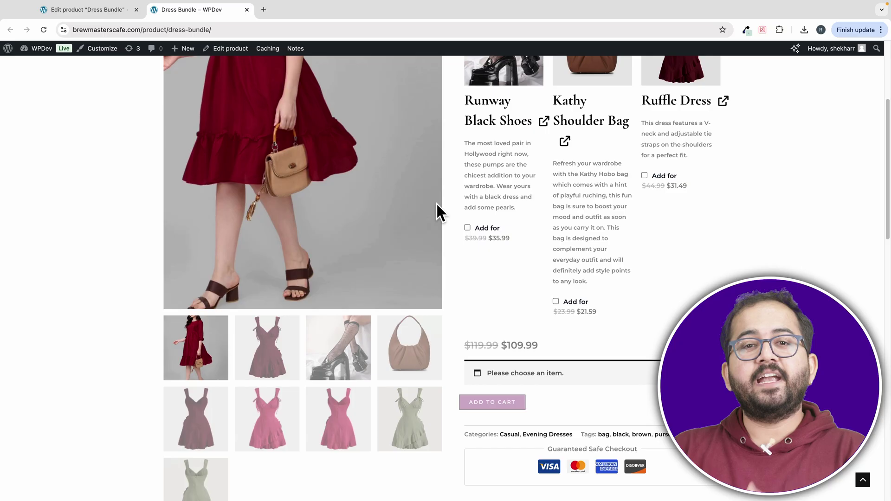
- Tick and untick Runway Black Shoes on the storefront to see the bundle price change
{"action": "scroll", "coordinate": [438, 213], "scroll_direction": "up", "scroll_amount": 1}
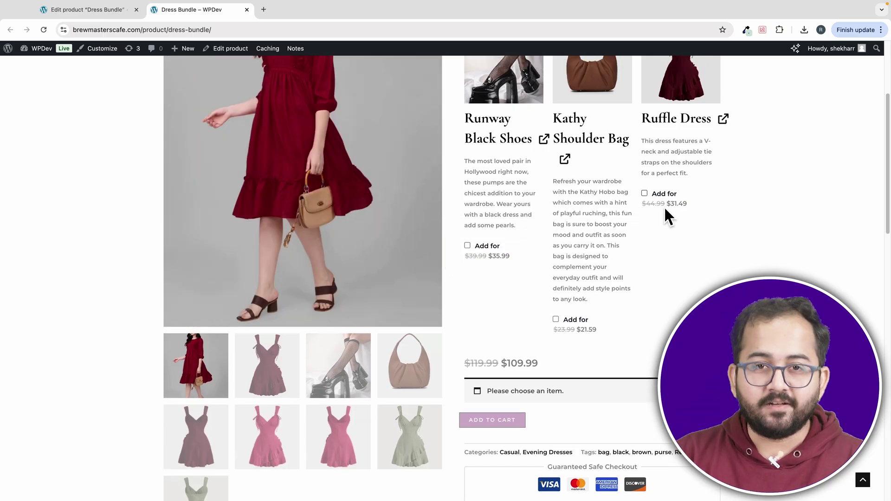
{"action": "left_click", "coordinate": [468, 246]}
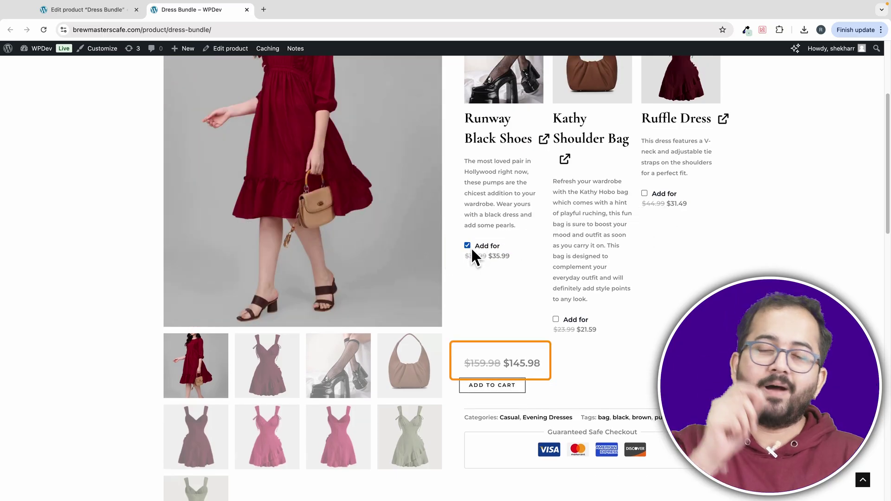
{"action": "left_click", "coordinate": [469, 246]}
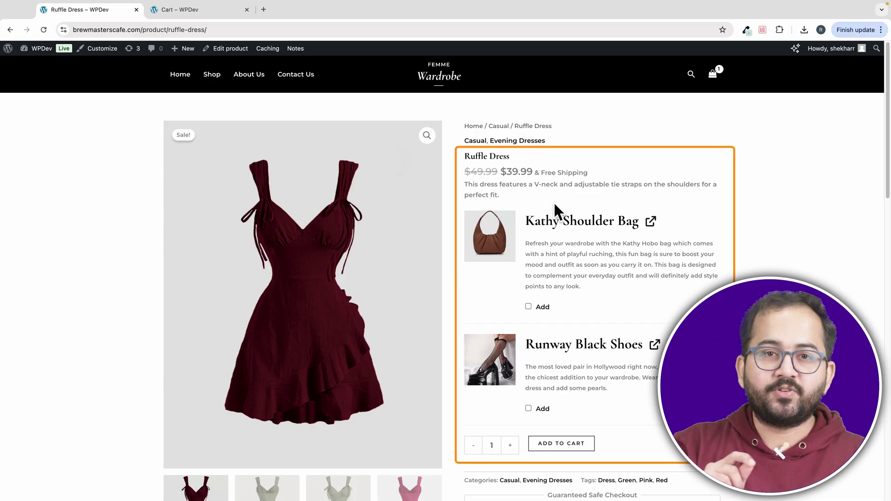
- Select the Kathy Shoulder Bag add-on on the Ruffle Dress page and add both to the cart
{"action": "scroll", "coordinate": [554, 204], "scroll_direction": "down", "scroll_amount": 3}
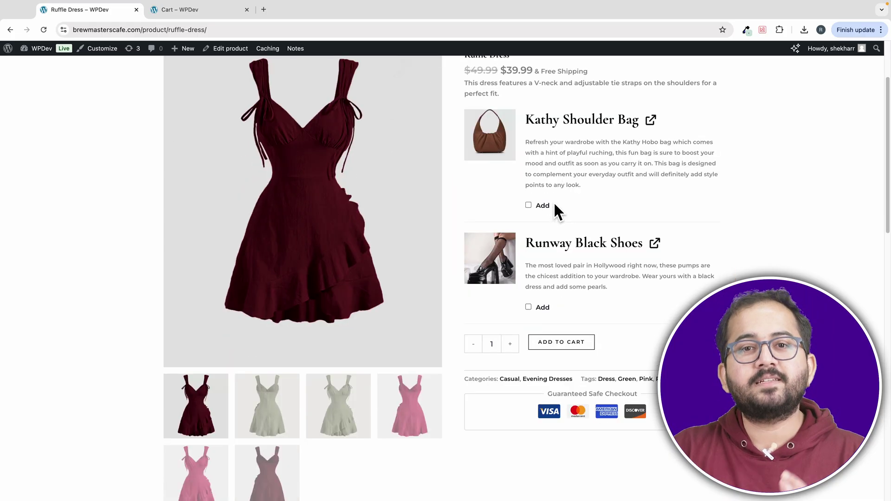
{"action": "scroll", "coordinate": [553, 201], "scroll_direction": "down", "scroll_amount": 1}
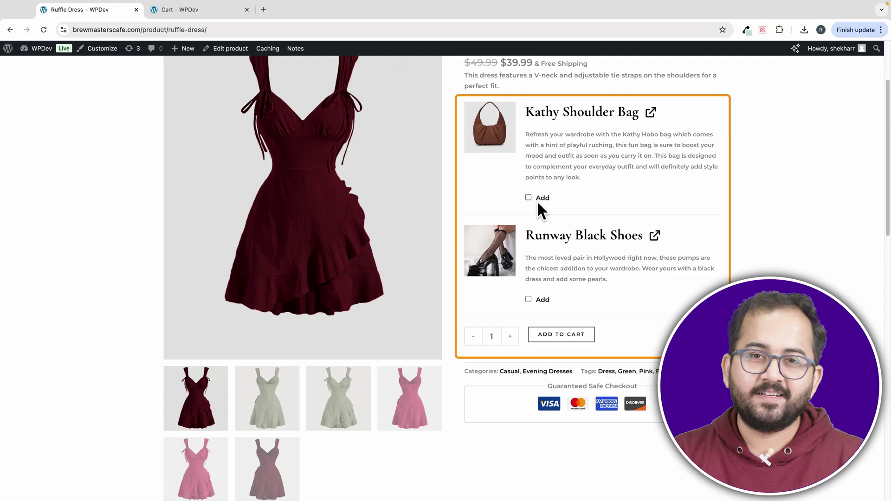
{"action": "left_click", "coordinate": [531, 199]}
{"action": "left_click", "coordinate": [532, 201]}
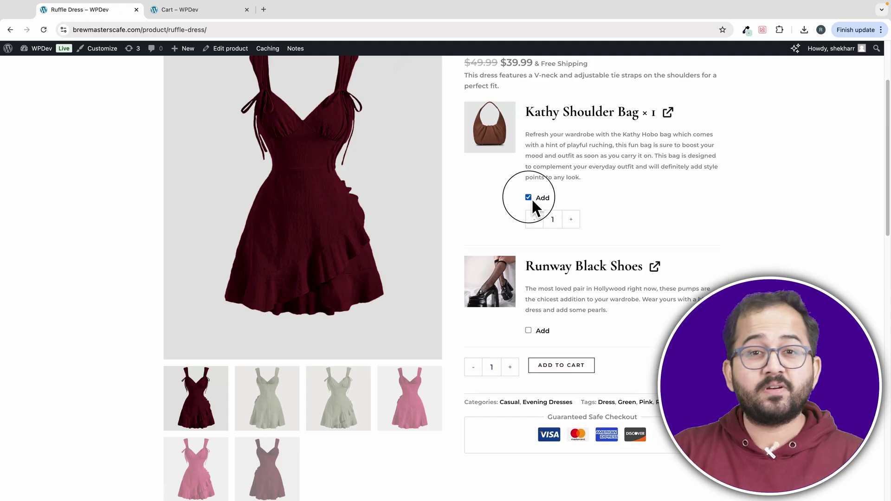
{"action": "left_click", "coordinate": [532, 201]}
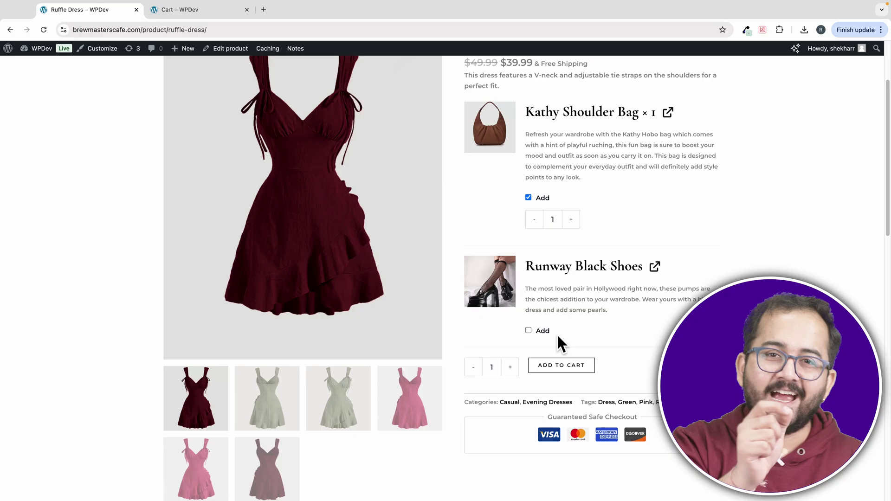
{"action": "scroll", "coordinate": [571, 330], "scroll_direction": "down", "scroll_amount": 3}
{"action": "left_click", "coordinate": [562, 296]}
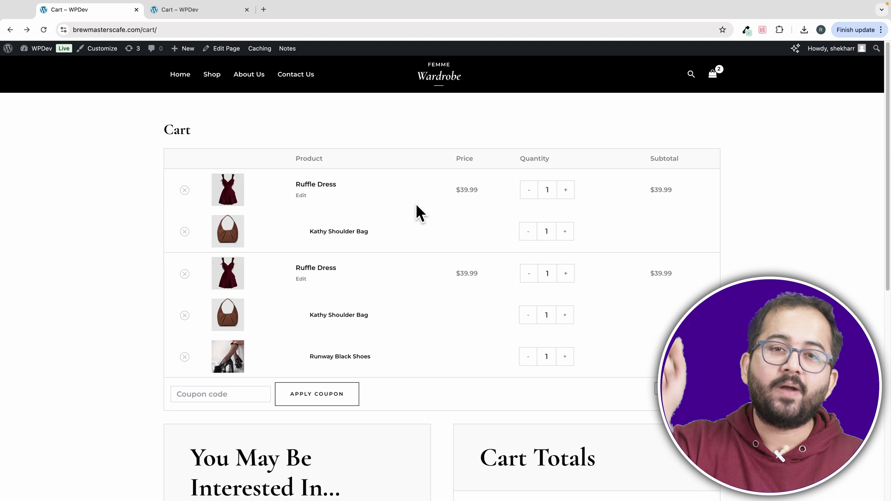
- Edit the first Ruffle Dress cart entry, keep Kathy Shoulder Bag ticked, and update it
{"action": "left_click", "coordinate": [300, 196]}
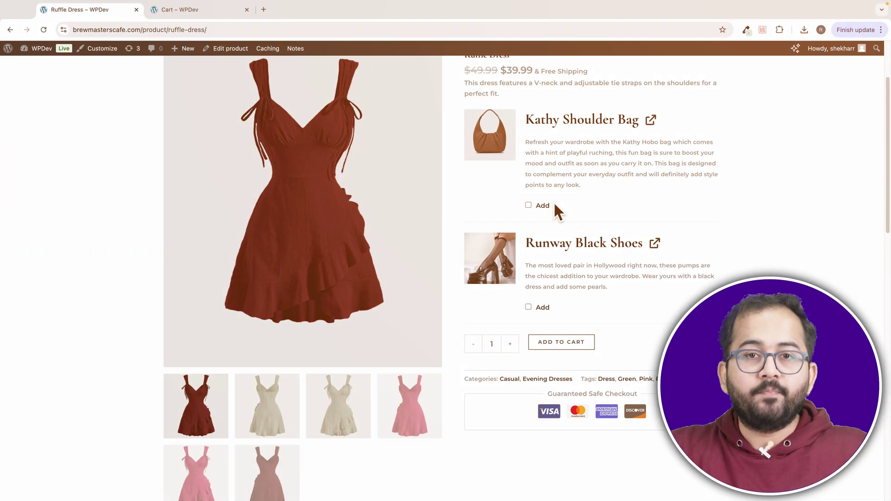
{"action": "left_click", "coordinate": [529, 205]}
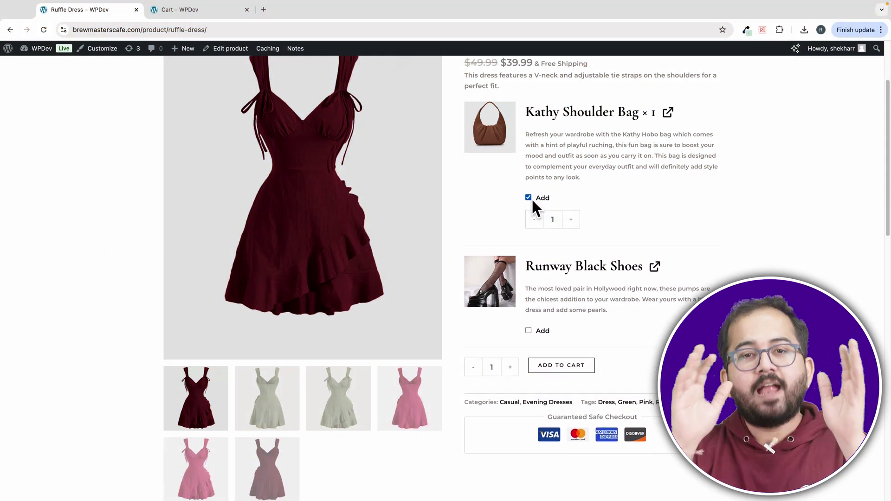
{"action": "scroll", "coordinate": [533, 207], "scroll_direction": "down", "scroll_amount": 2}
{"action": "left_click", "coordinate": [564, 297]}
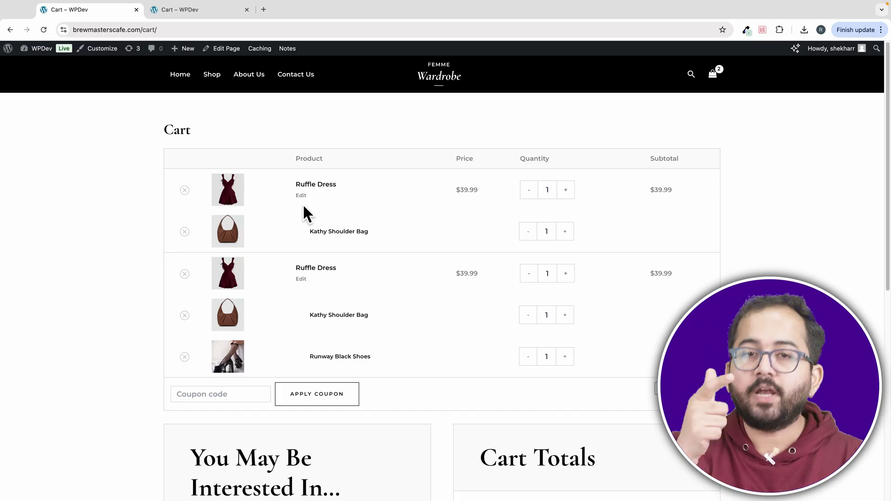
- Delete the first Ruffle Dress row, the one with only the bag, from the cart
{"action": "left_click", "coordinate": [182, 191]}
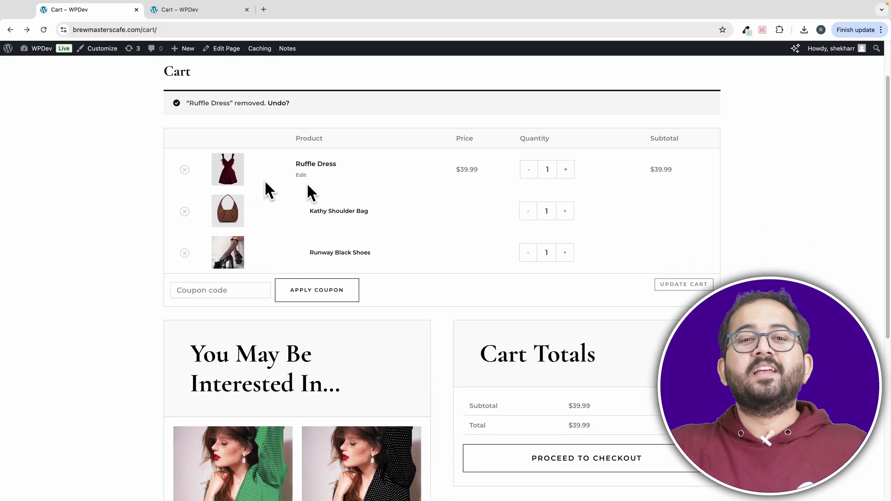
{"action": "scroll", "coordinate": [509, 209], "scroll_direction": "up", "scroll_amount": 1}
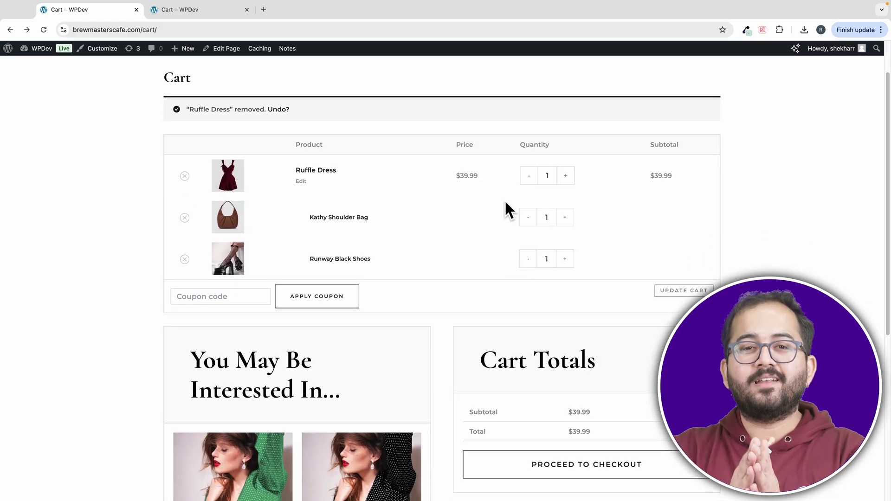
{"action": "scroll", "coordinate": [506, 202], "scroll_direction": "up", "scroll_amount": 2}
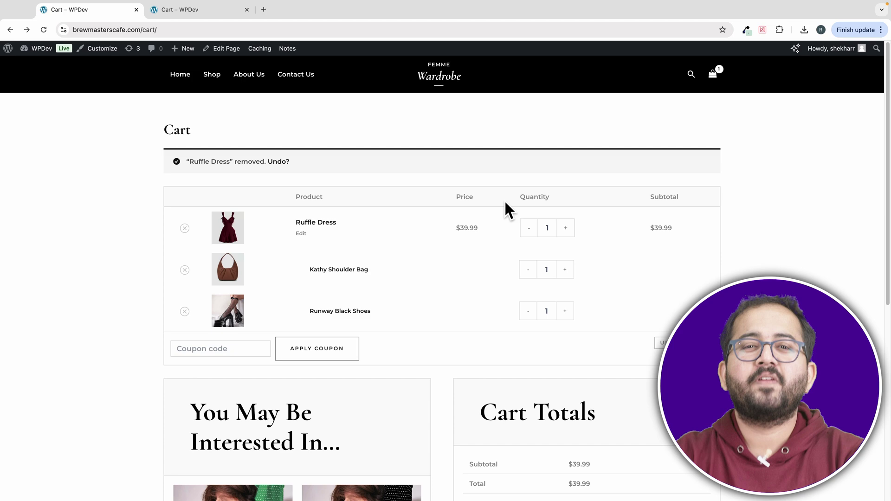